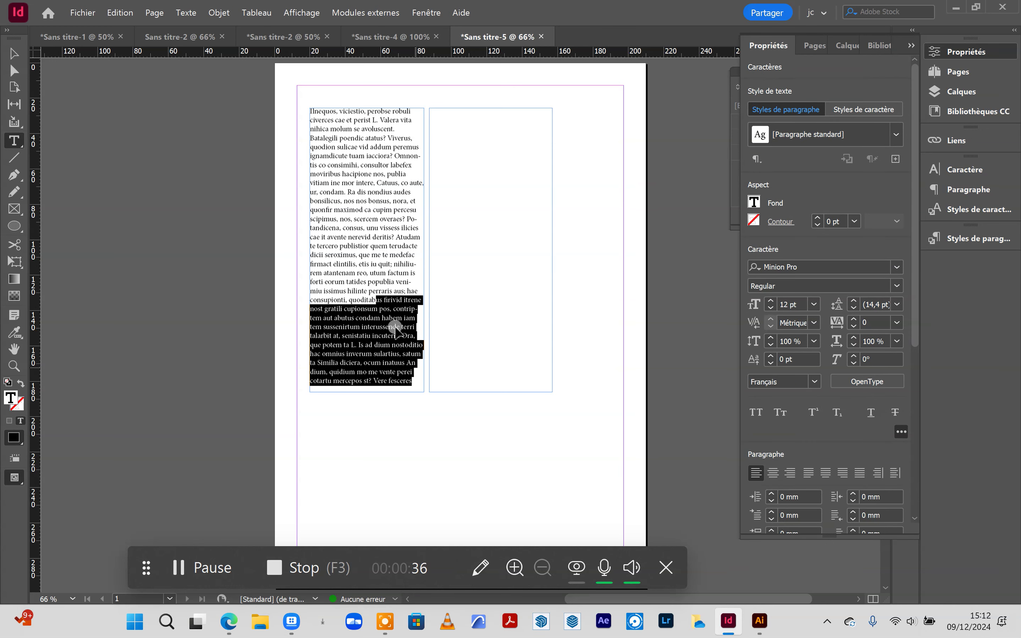
# - Insert a copy of the passage starting "us firivid itrene" into the first column's text, in the line beginning "bonsilicus"
pyautogui.click(359, 198)
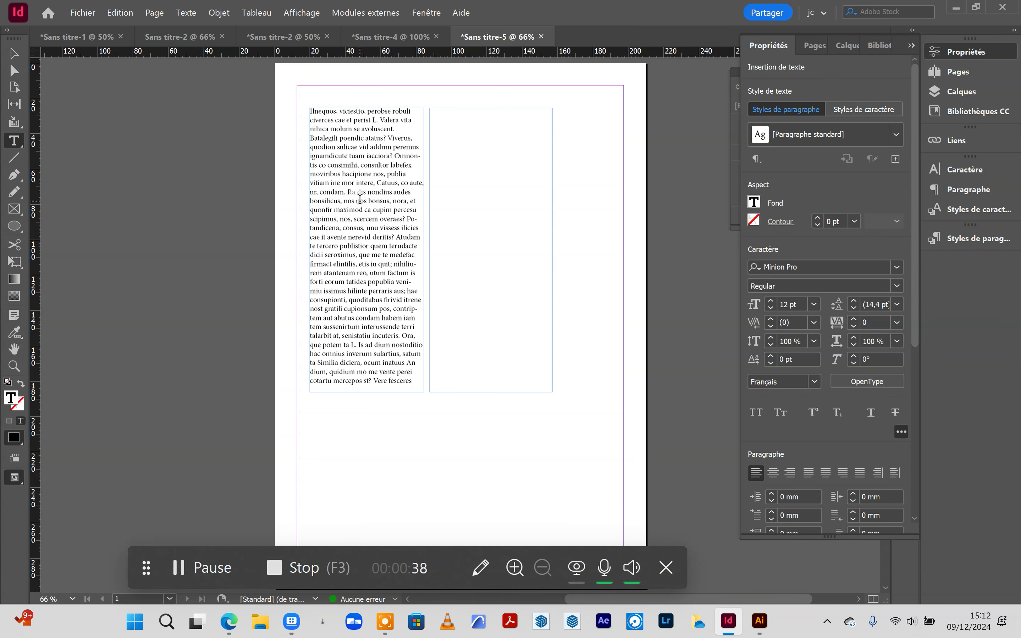
pyautogui.write('us firivid itrene nost gratili cupionsum pos, contriptem aut abutus condam habem iam tem sussenirtum interussende terri talarbit at, senistatiu incuteris. Ora, que potem ta L. Is ad dium nostoditio hac omnius inverum sulartius, satum ta Similia diciera, ocum inatuus An dium, quidium mo me vente perei cotartu mercepos st? Vere fesceres')
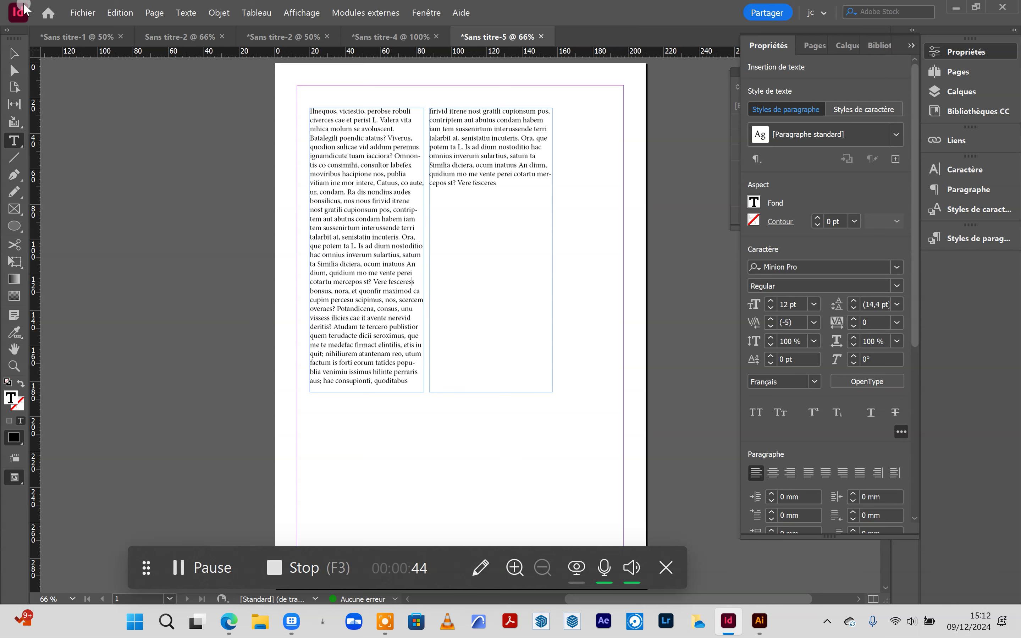
# - Delete both text frames from the page
pyautogui.press('Escape')
pyautogui.moveTo(521, 455); pyautogui.dragTo(365, 180)
pyautogui.press('Delete')
pyautogui.click(61, 179)
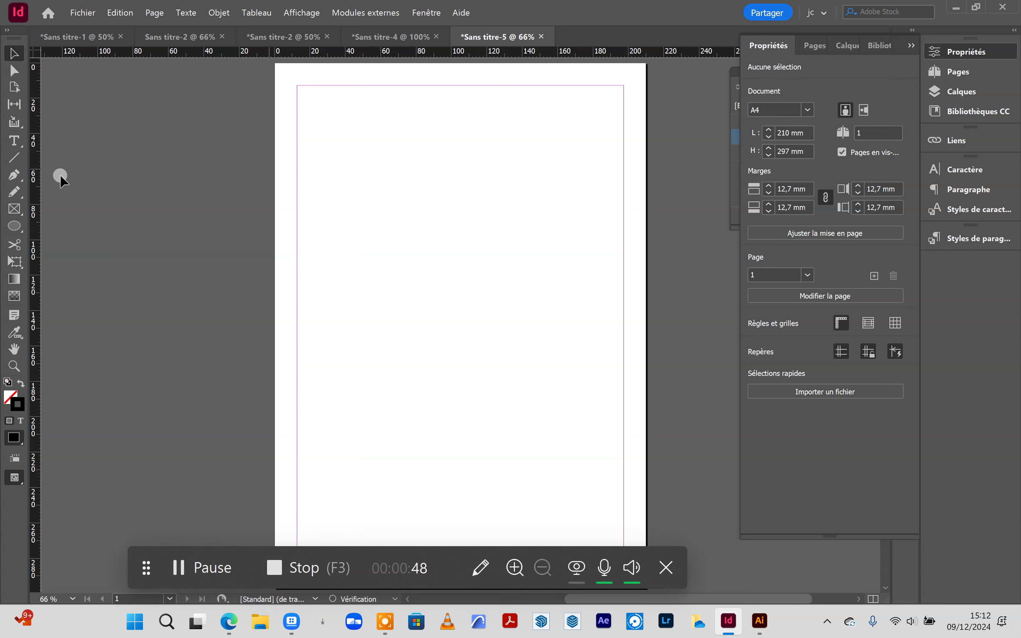
# - Draw a text frame about 145.5 by 238.5 mm inside the page margins and fill it with placeholder text
pyautogui.click(14, 141)
pyautogui.moveTo(320, 94); pyautogui.dragTo(578, 516)
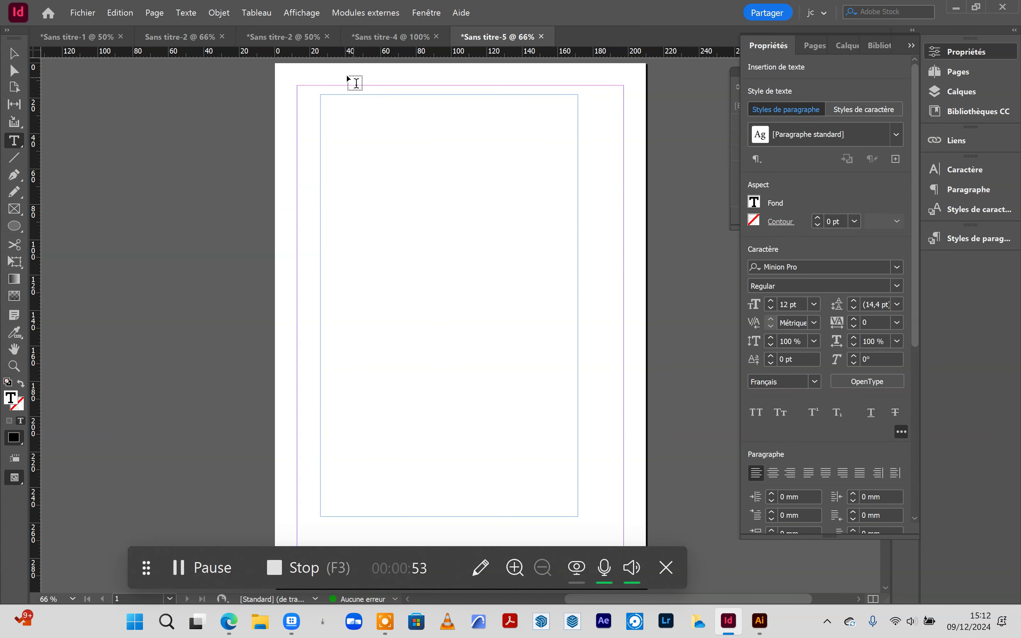
pyautogui.click(14, 54)
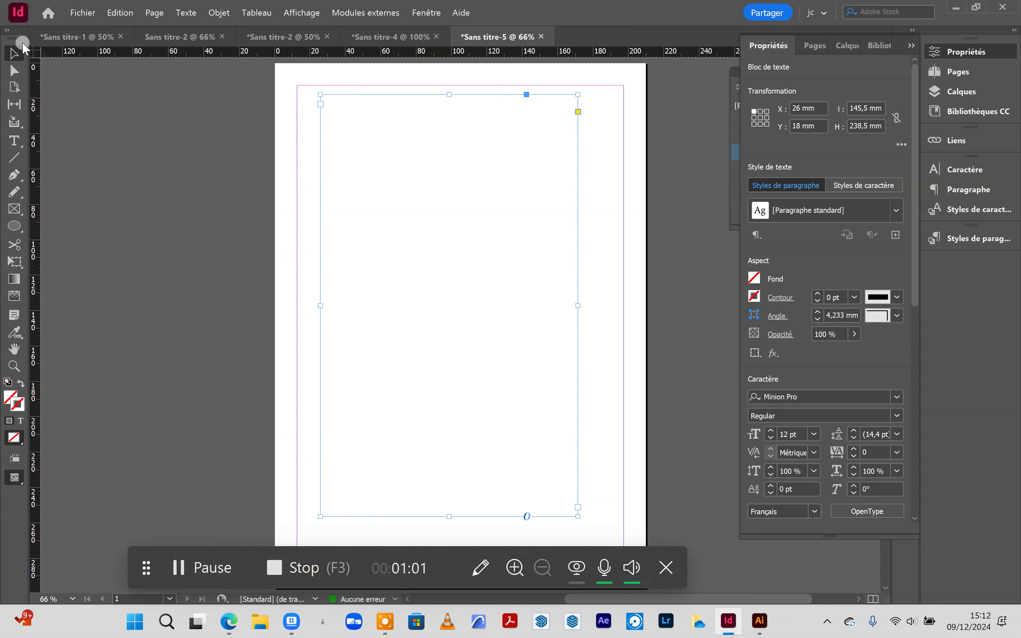
pyautogui.click(186, 12)
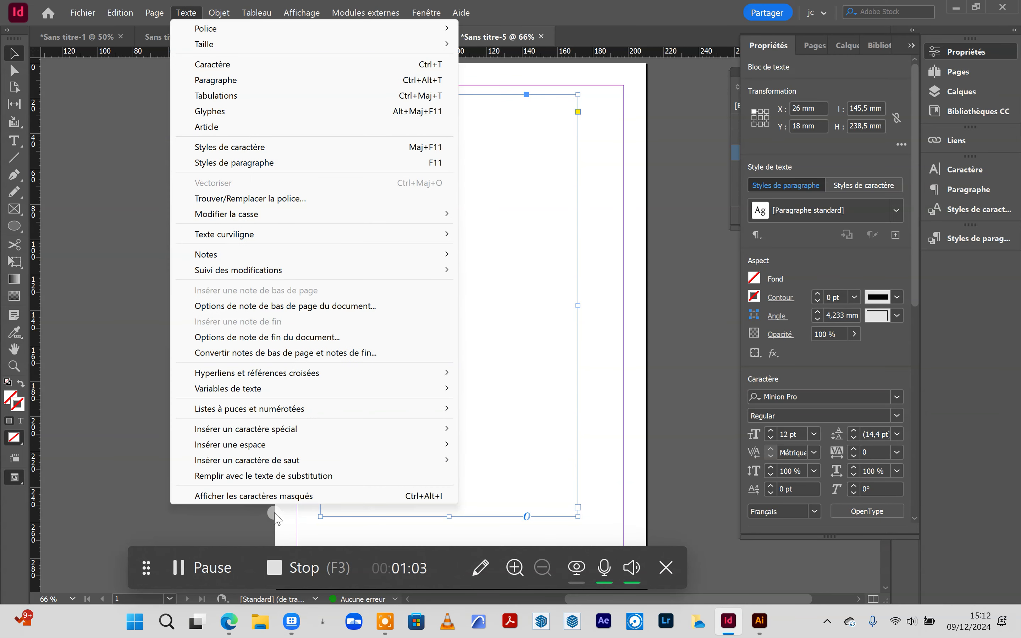
pyautogui.click(280, 476)
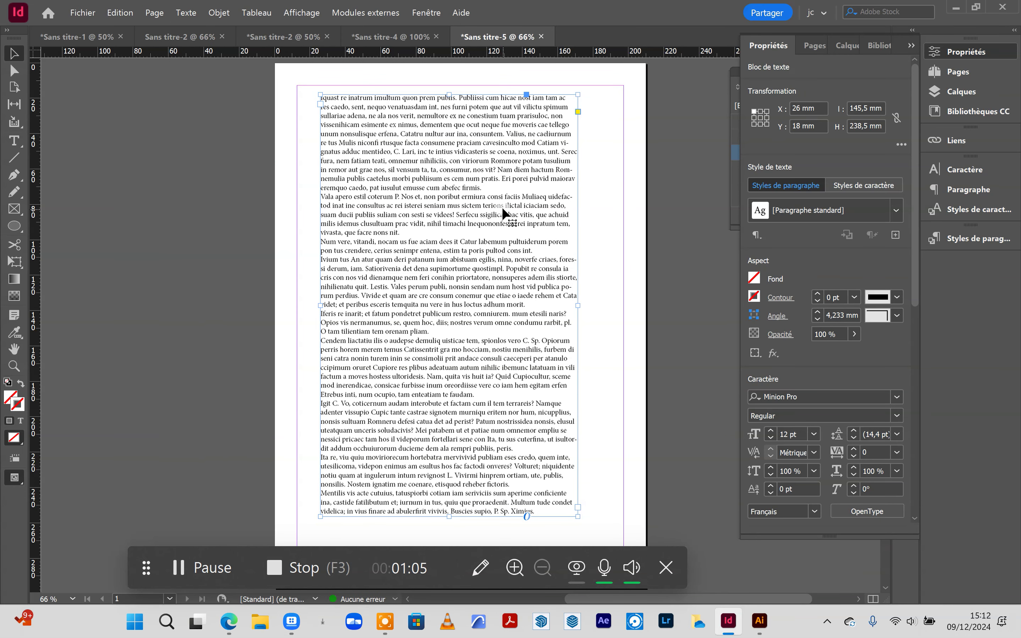
# - Widen the text frame to about 169 mm from its right edge and show the hidden characters
pyautogui.moveTo(578, 305); pyautogui.dragTo(619, 305)
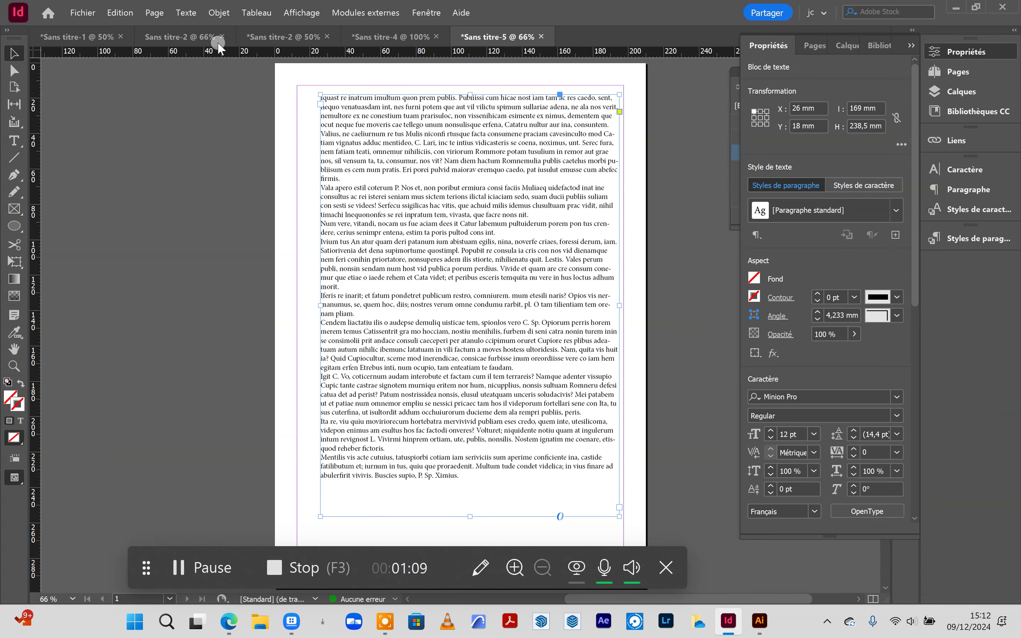
pyautogui.click(187, 13)
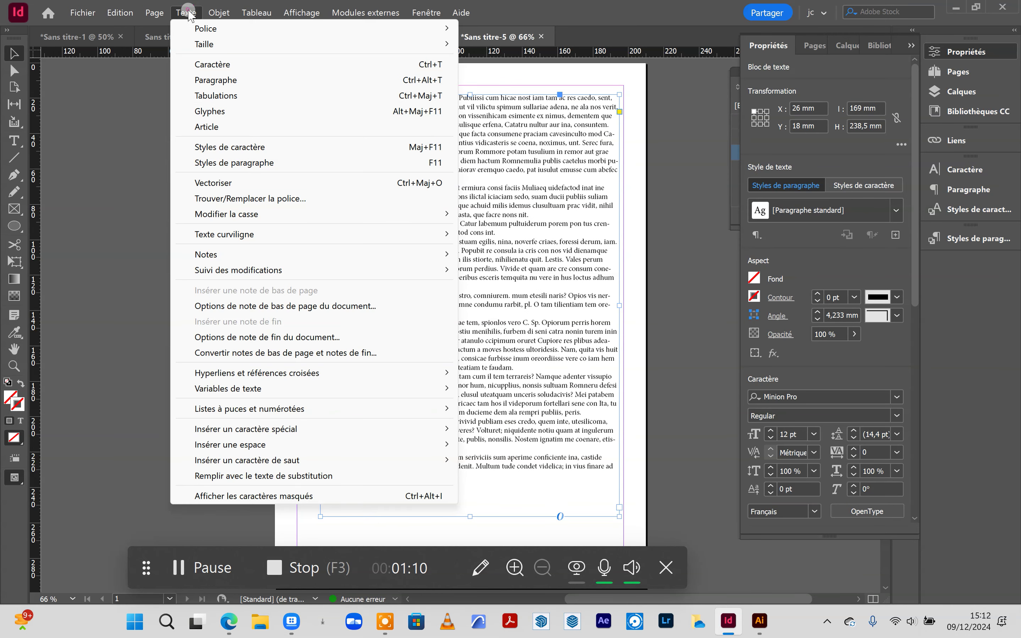
pyautogui.click(301, 496)
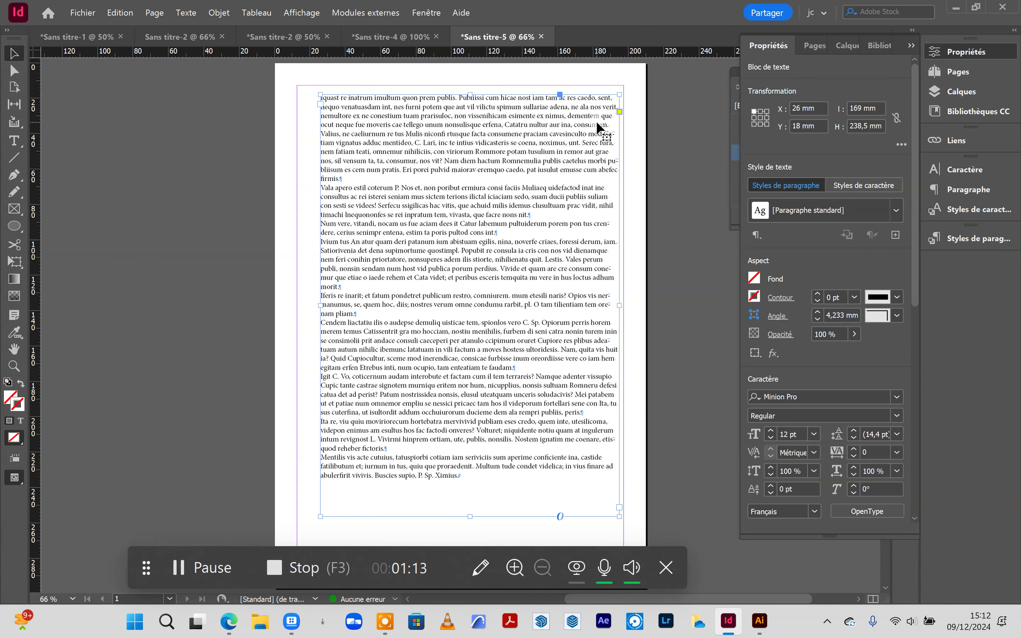
# - Insert paragraph breaks in the first paragraph before "non vissenihicam" and after "nes furni potem que"
pyautogui.hotkey('ctrl', '-')
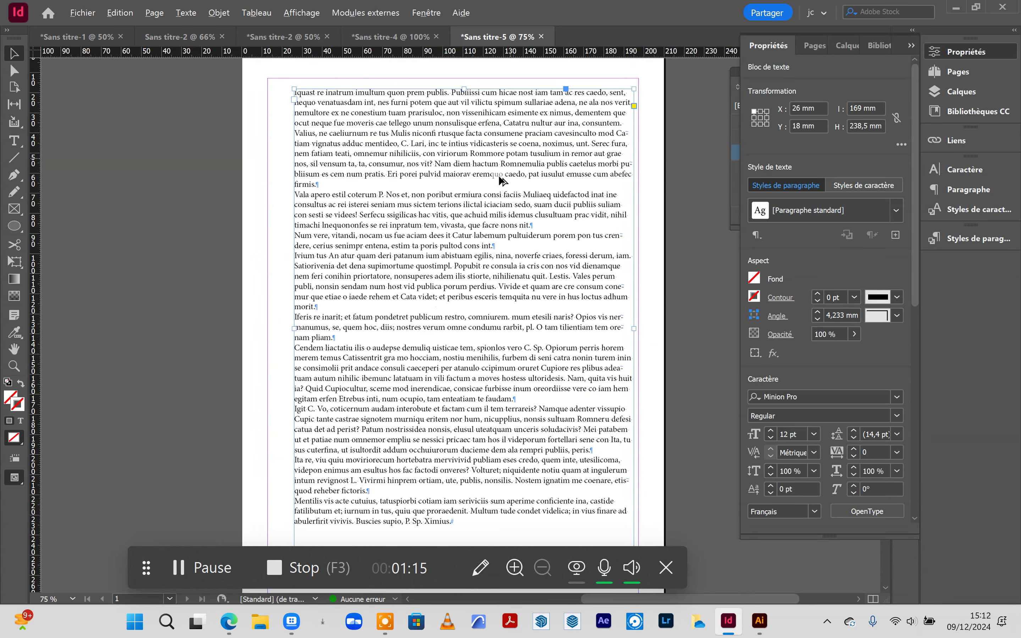
pyautogui.hotkey('ctrl', '1')
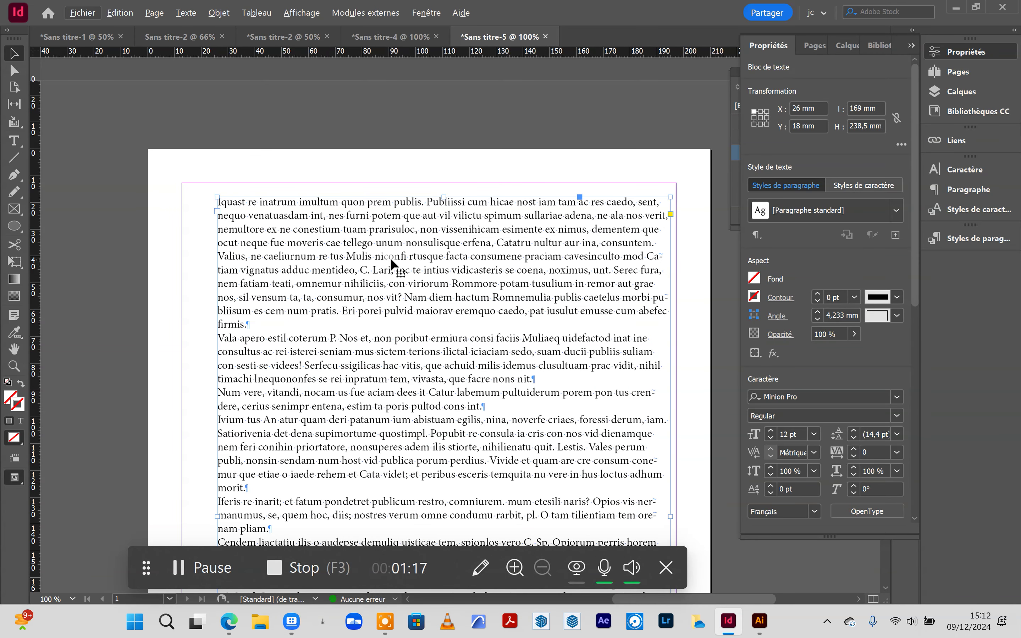
pyautogui.click(14, 140)
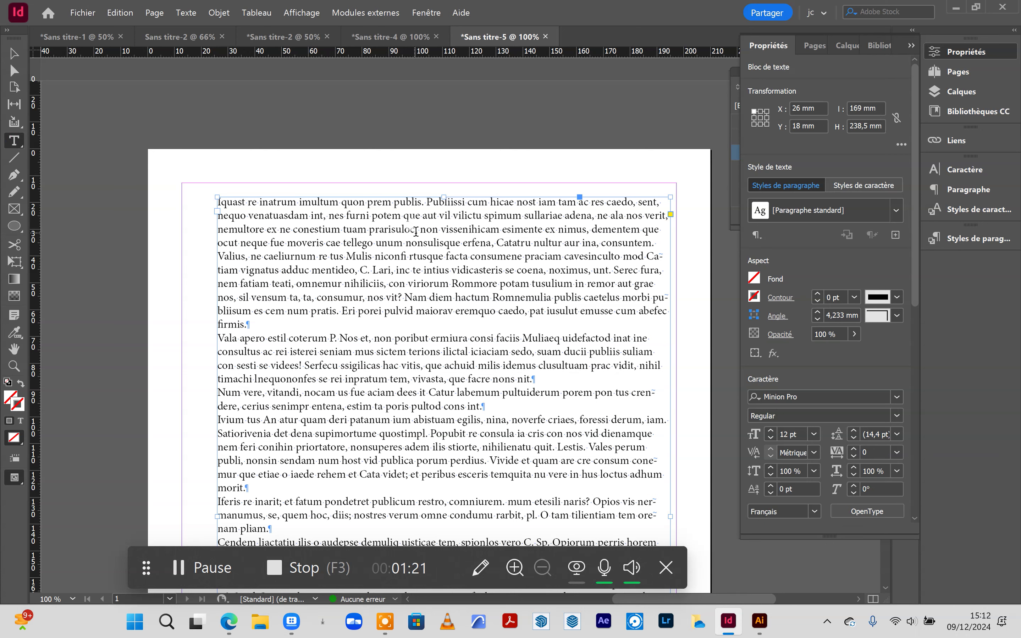
pyautogui.click(423, 231)
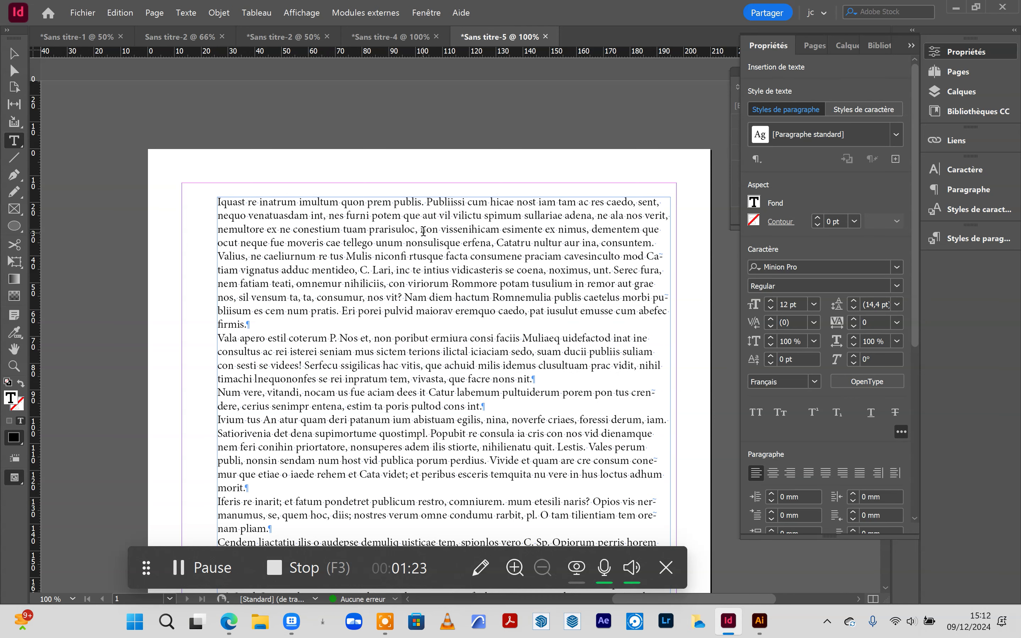
pyautogui.press('Return')
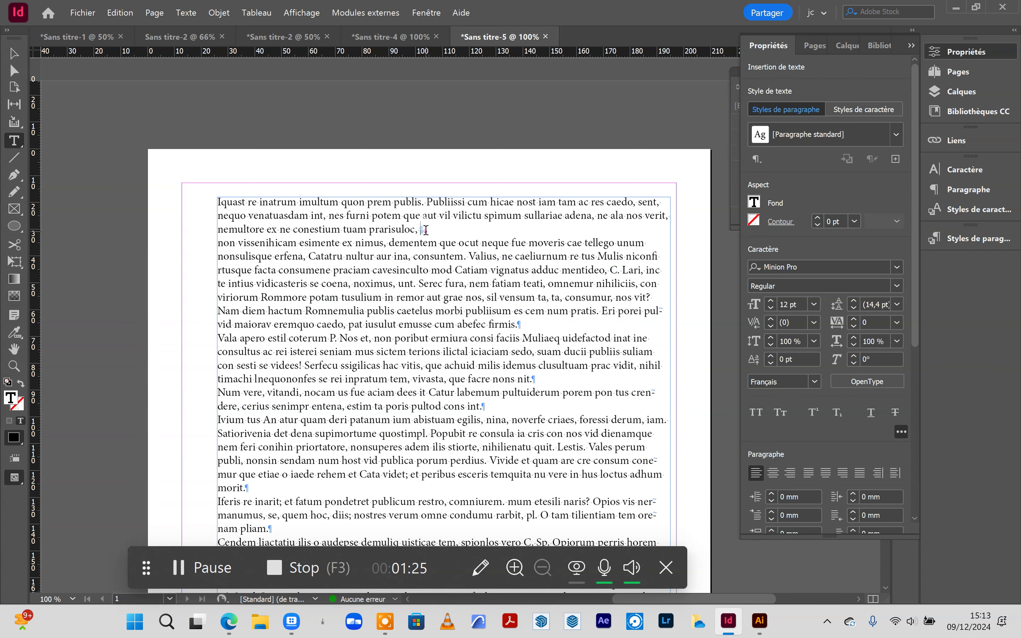
pyautogui.click(417, 215)
pyautogui.press('Return')
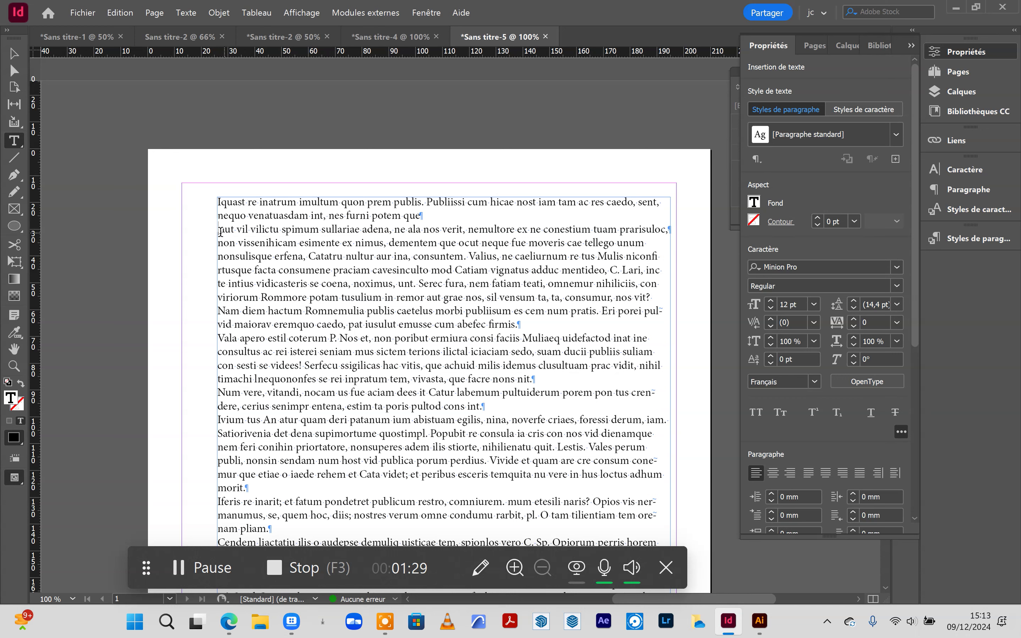
# - Remove the break before "non vissenihicam" and insert a paragraph break after "Muliaeq uidefactod inat ine"
pyautogui.click(218, 244)
pyautogui.press('BackSpace')
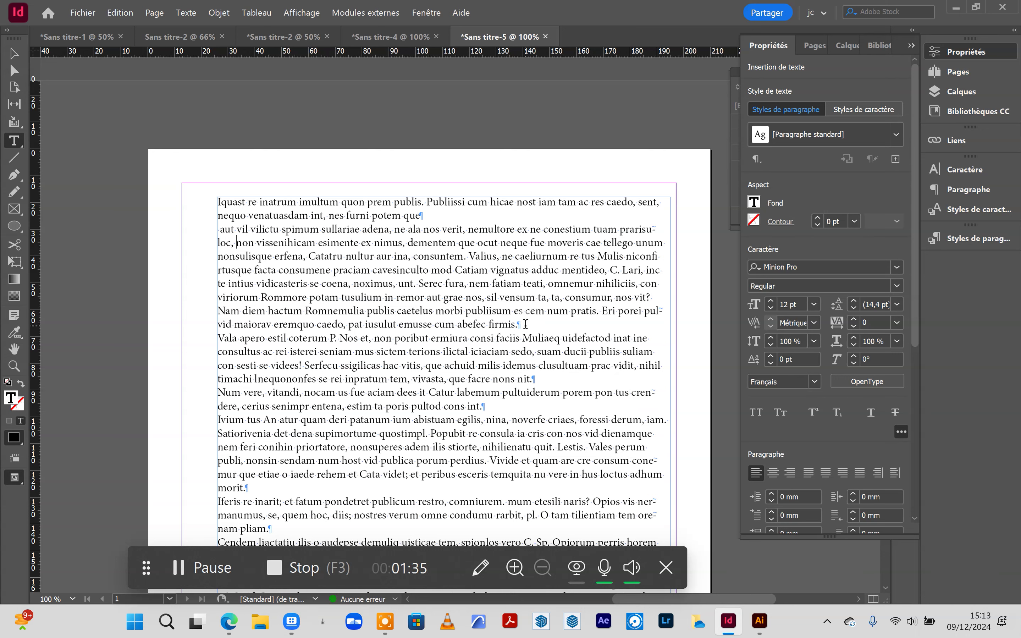
pyautogui.click(526, 324)
pyautogui.click(654, 337)
pyautogui.press('Return')
# - Select all the text of the first paragraph, ending at "potem que", and open the character formatting settings
pyautogui.scroll(-3, 495, 458)
pyautogui.scroll(-5, 496, 457)
pyautogui.scroll(8, 496, 458)
pyautogui.click(430, 208)
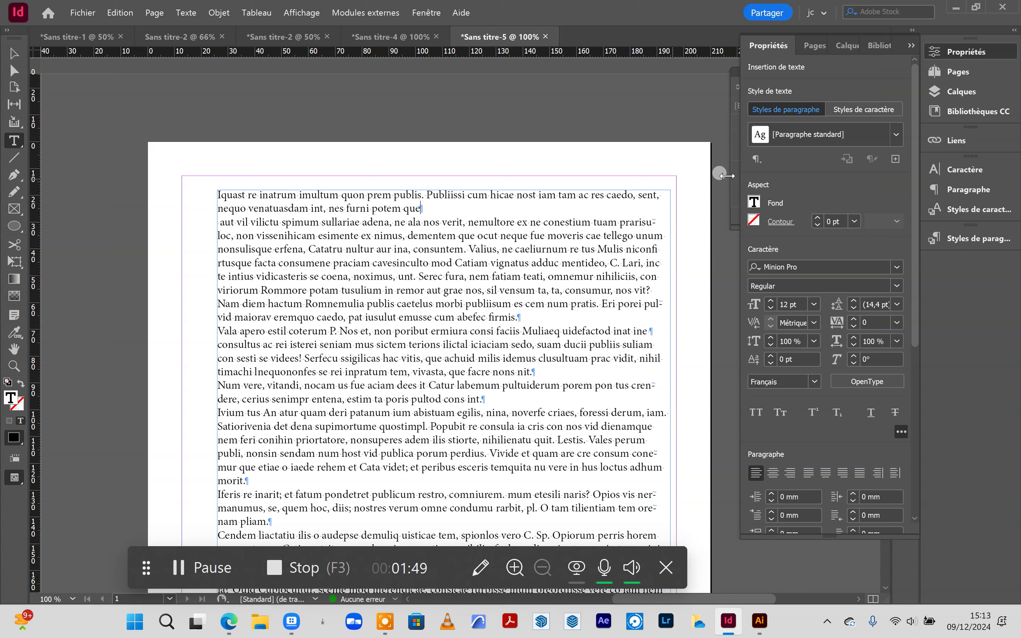
pyautogui.click(966, 193)
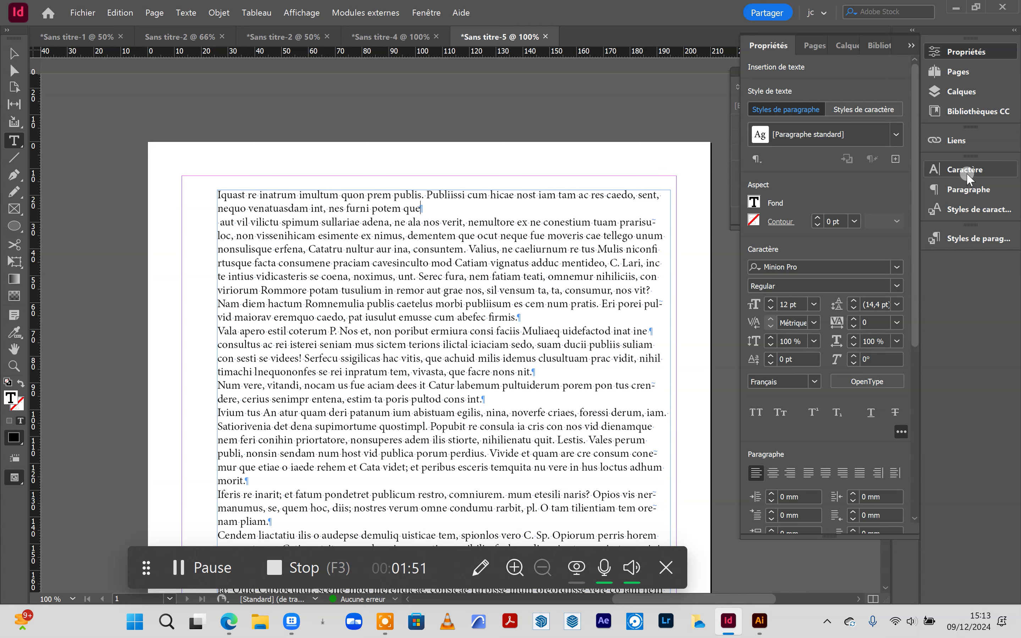
pyautogui.click(430, 208)
pyautogui.moveTo(430, 208); pyautogui.dragTo(191, 185)
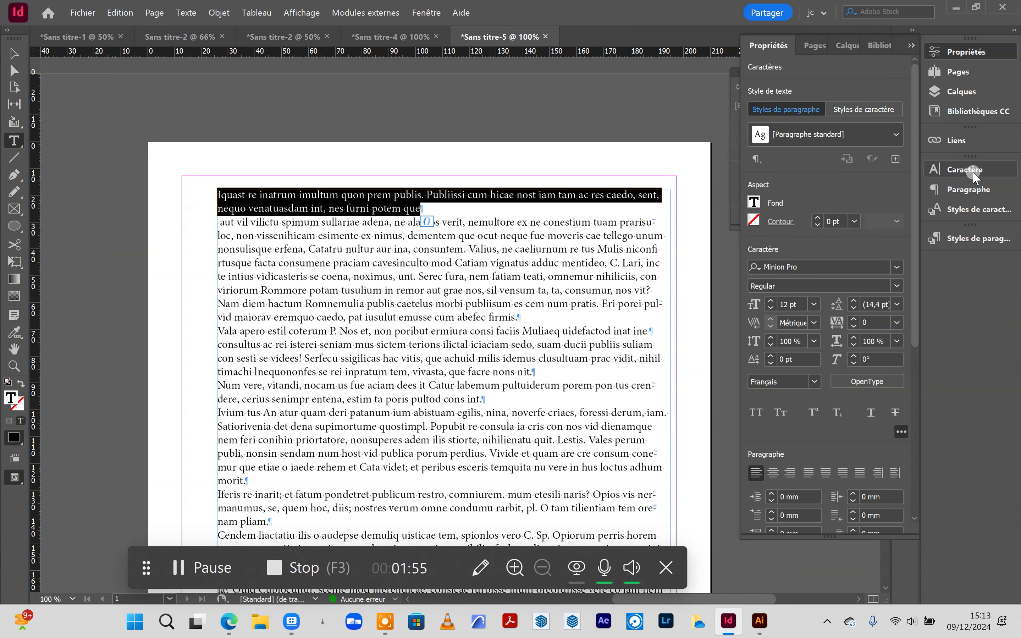
pyautogui.click(971, 170)
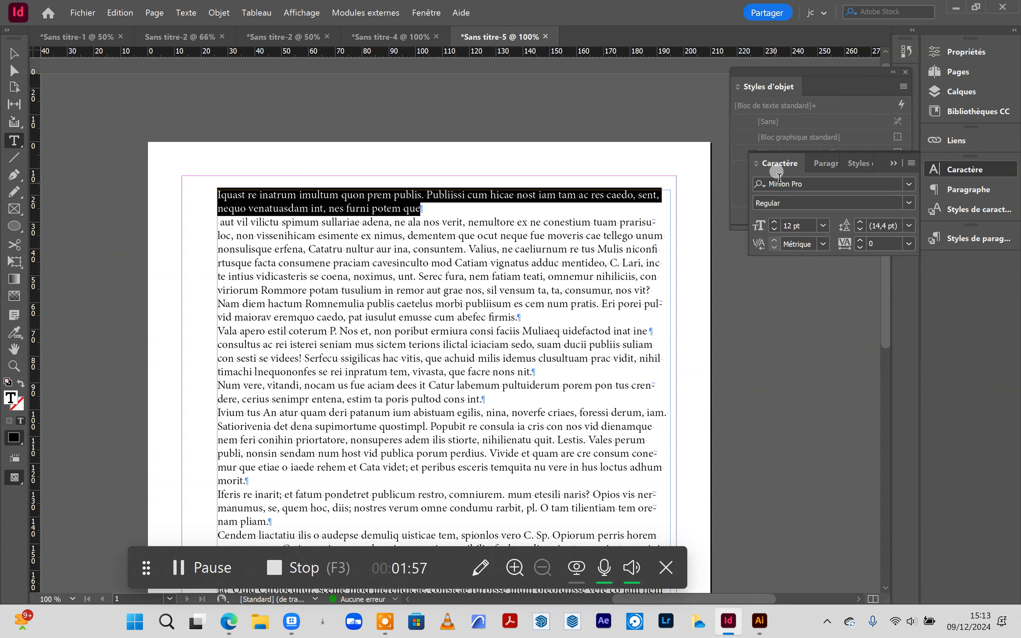
# - Browse the available fonts and set the selected first paragraph in Arial
pyautogui.click(909, 184)
pyautogui.click(909, 183)
pyautogui.click(908, 198)
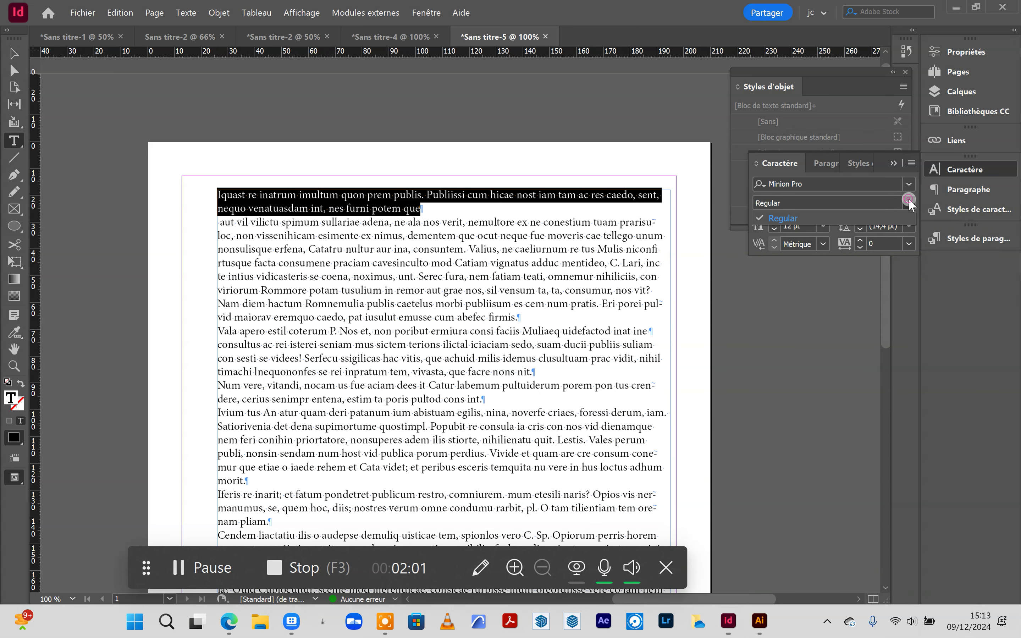
pyautogui.click(908, 183)
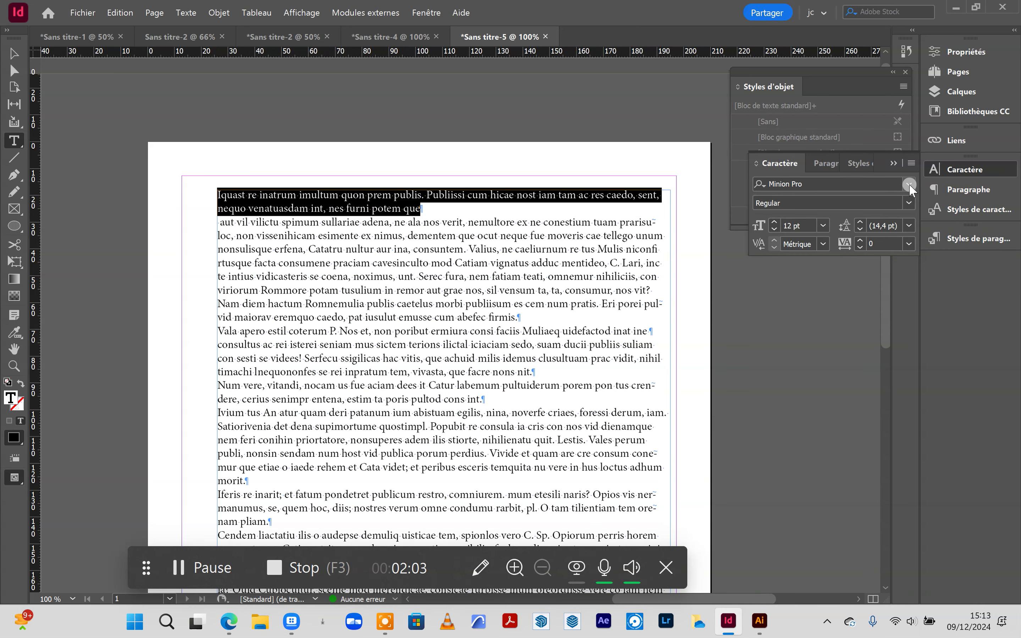
pyautogui.click(908, 183)
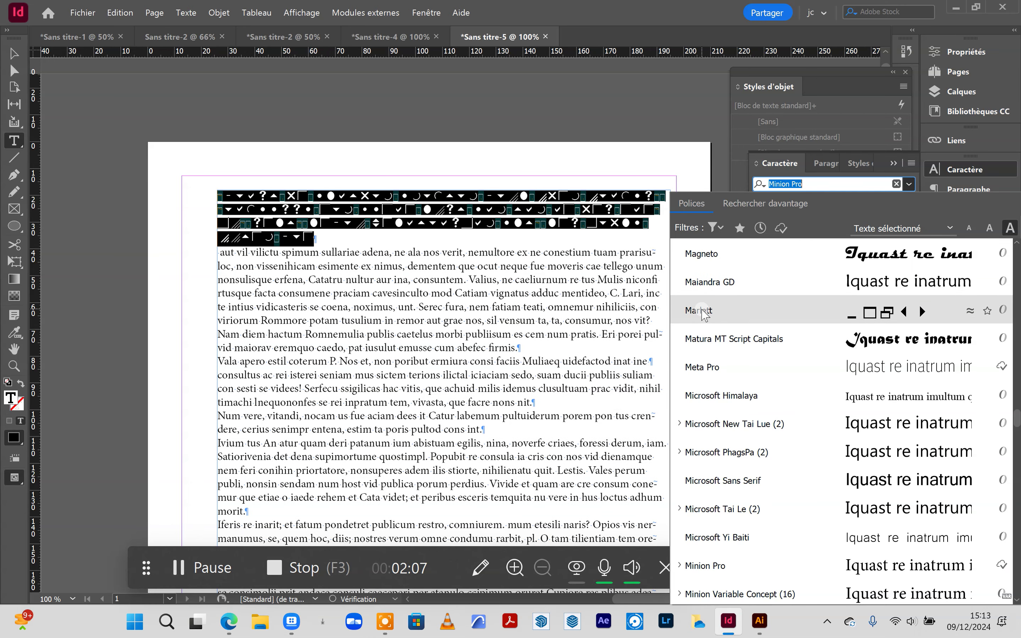
pyautogui.scroll(-4, 709, 464)
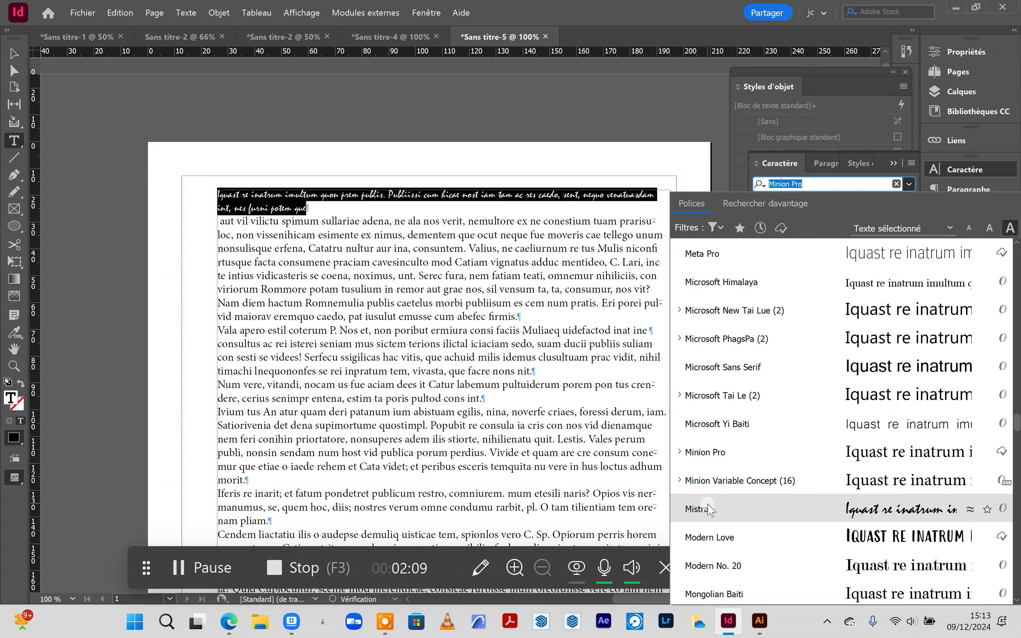
pyautogui.scroll(-5, 709, 509)
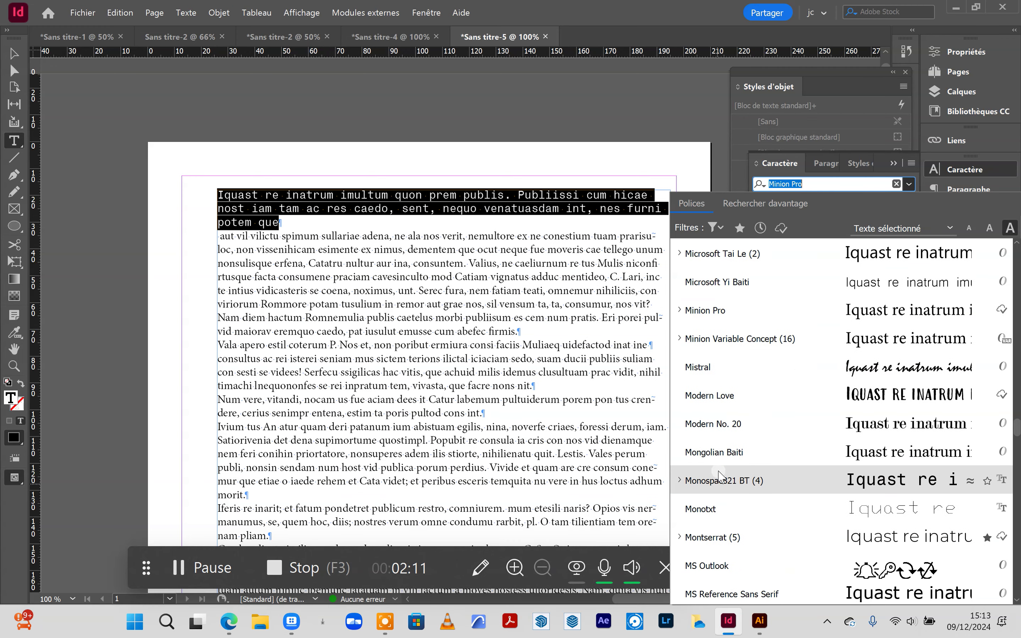
pyautogui.scroll(-1, 719, 475)
pyautogui.scroll(12, 718, 421)
pyautogui.scroll(20, 741, 337)
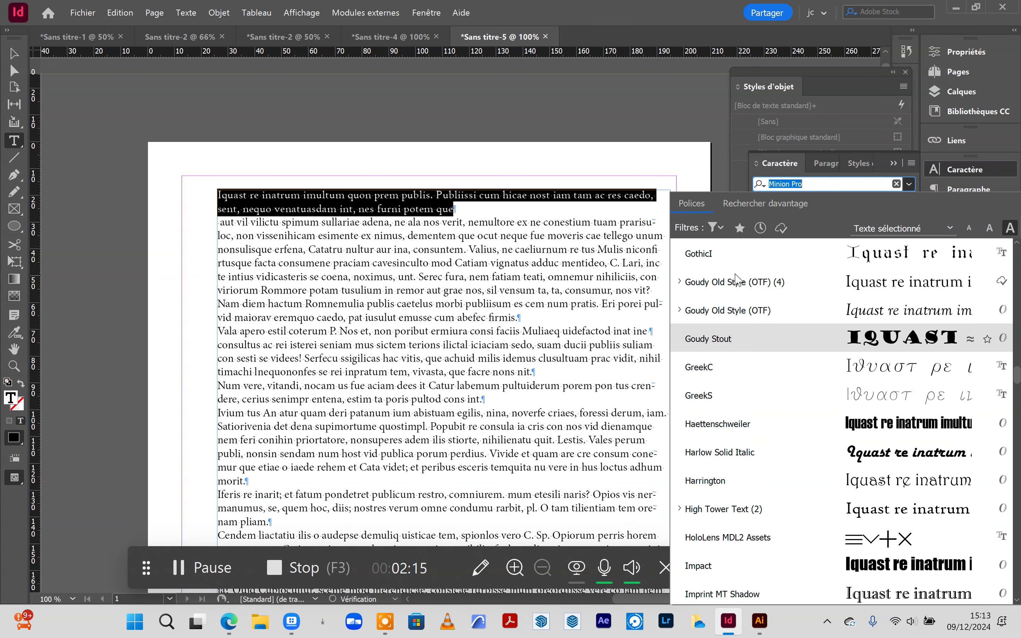
pyautogui.scroll(20, 736, 274)
pyautogui.scroll(10, 733, 267)
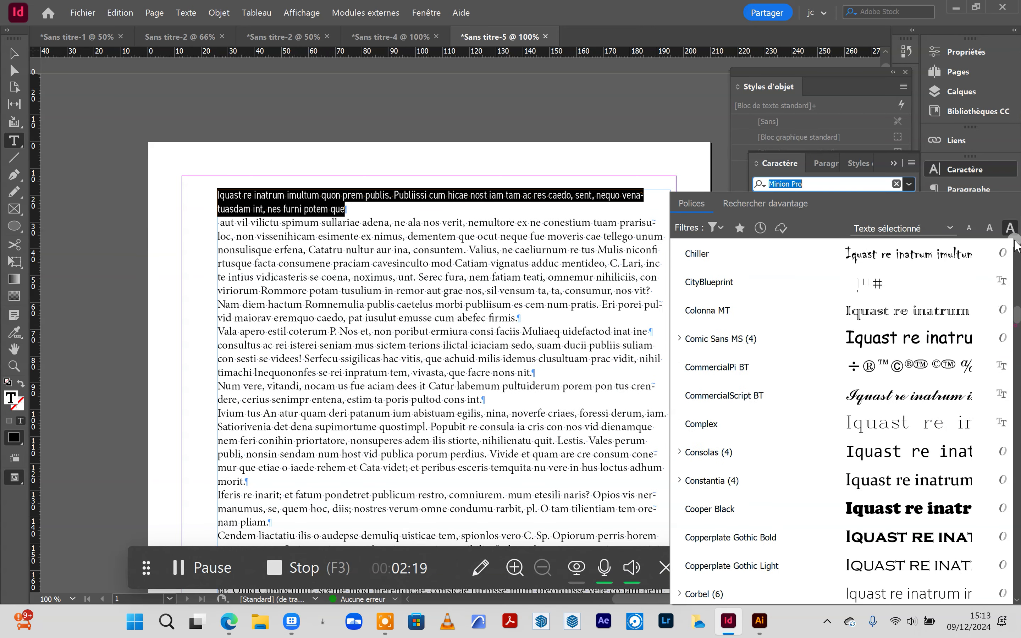
pyautogui.scroll(15, 1016, 244)
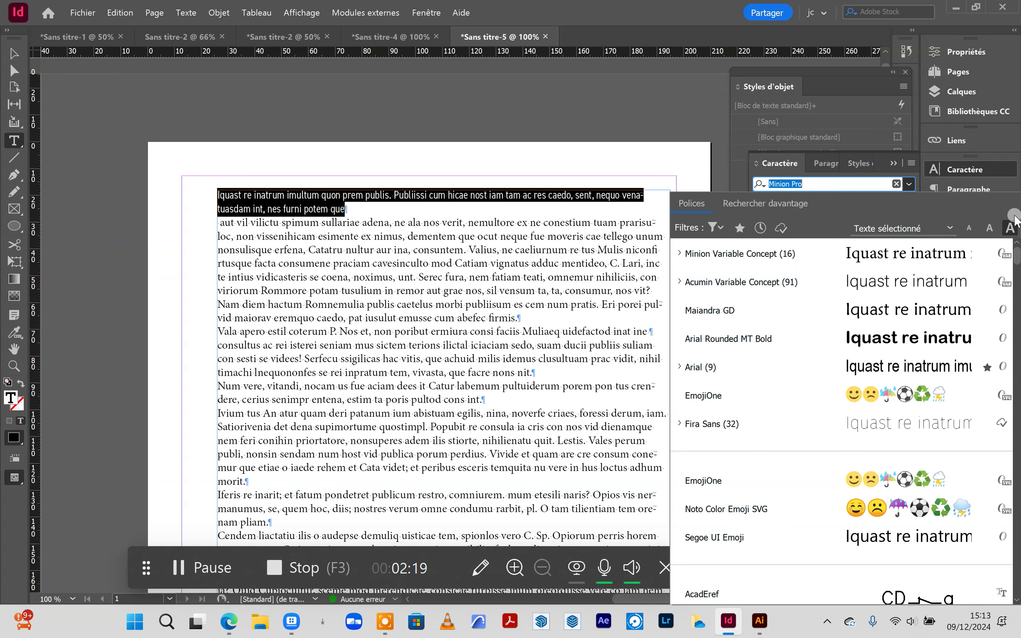
pyautogui.click(694, 369)
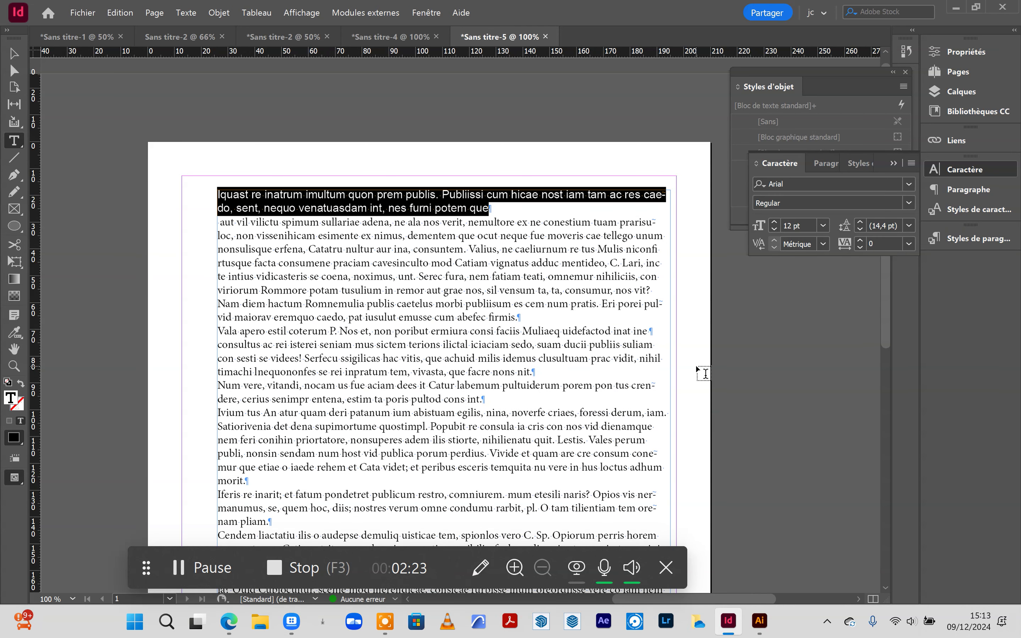
# - Set the font style of the selected Arial paragraph to Black
pyautogui.click(909, 203)
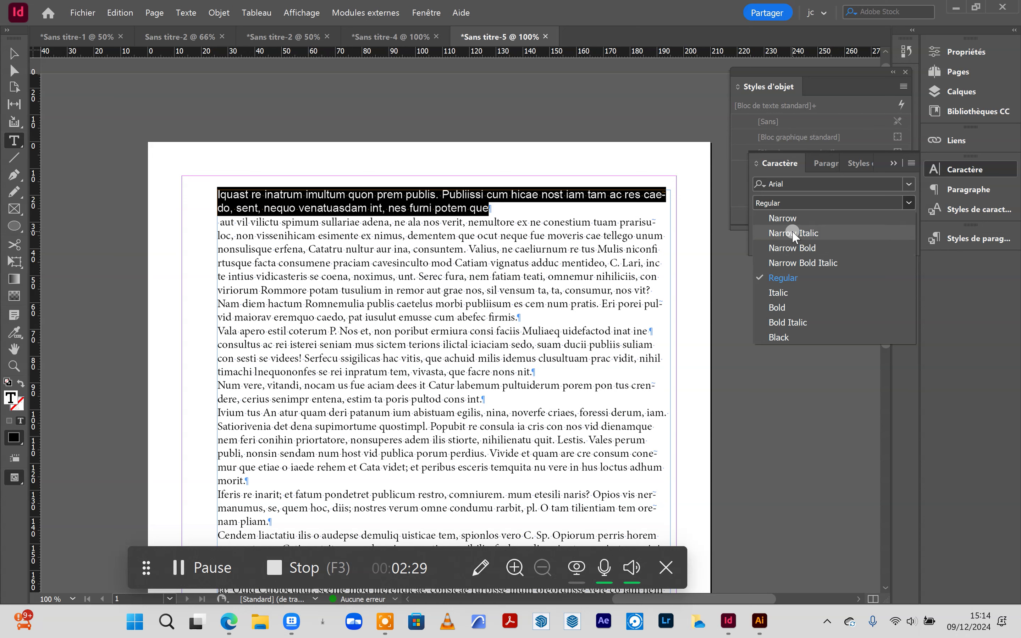
pyautogui.click(808, 201)
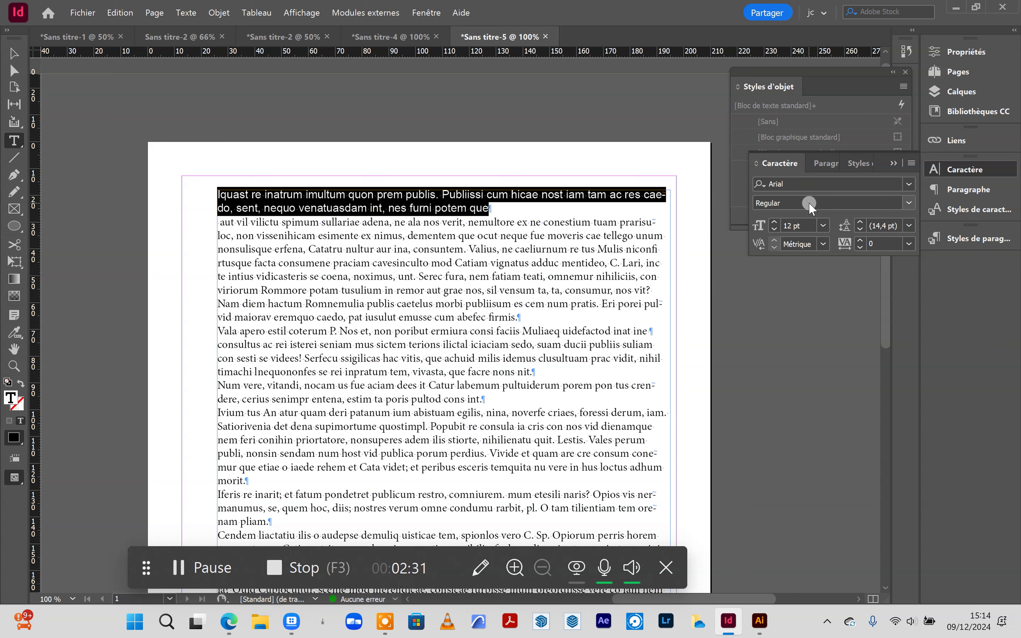
pyautogui.click(910, 202)
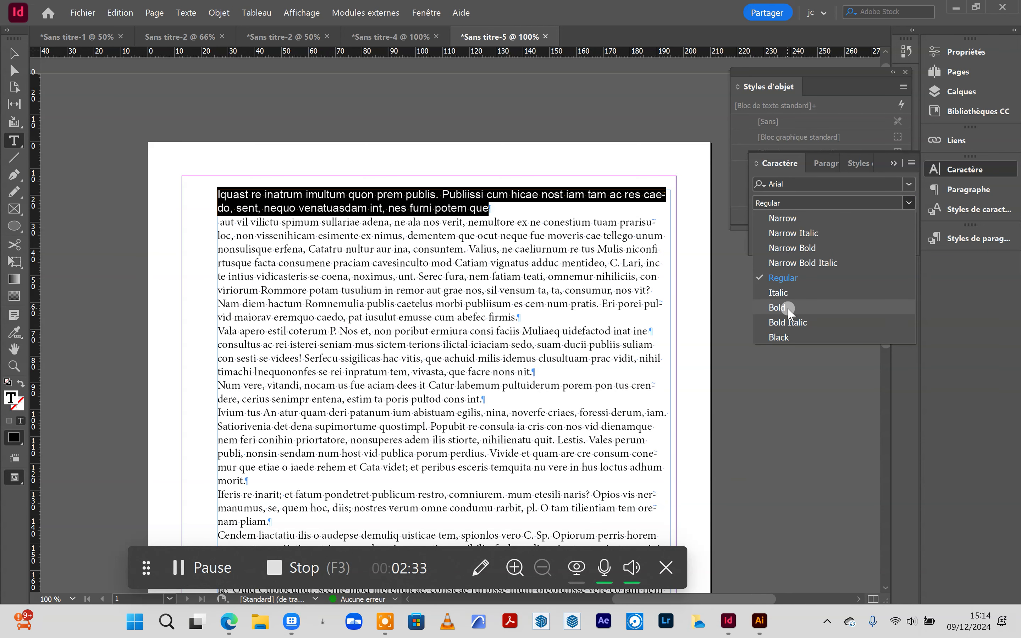
pyautogui.click(785, 337)
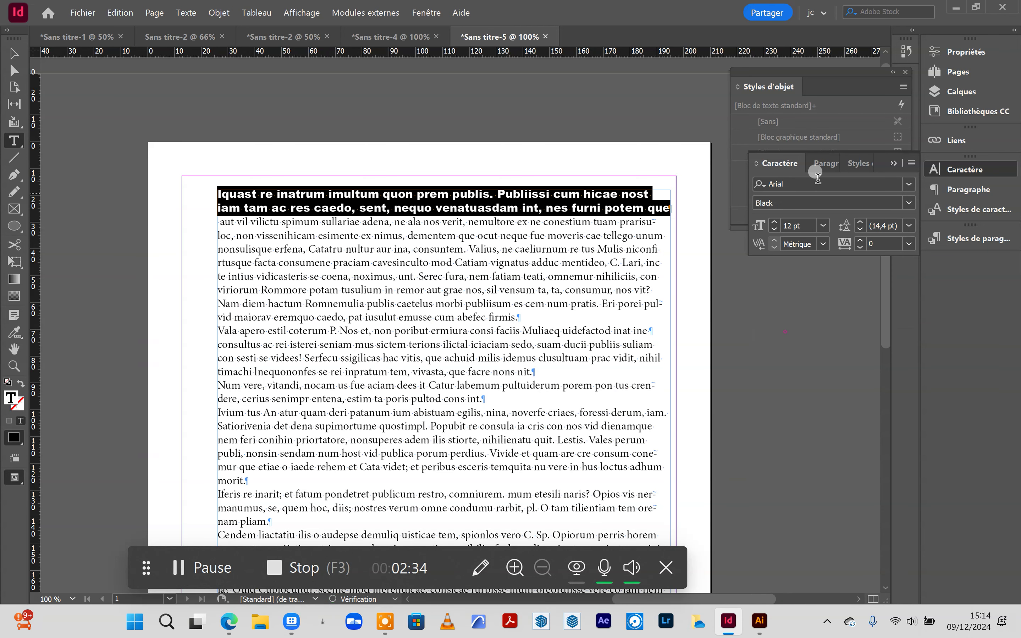
pyautogui.click(816, 202)
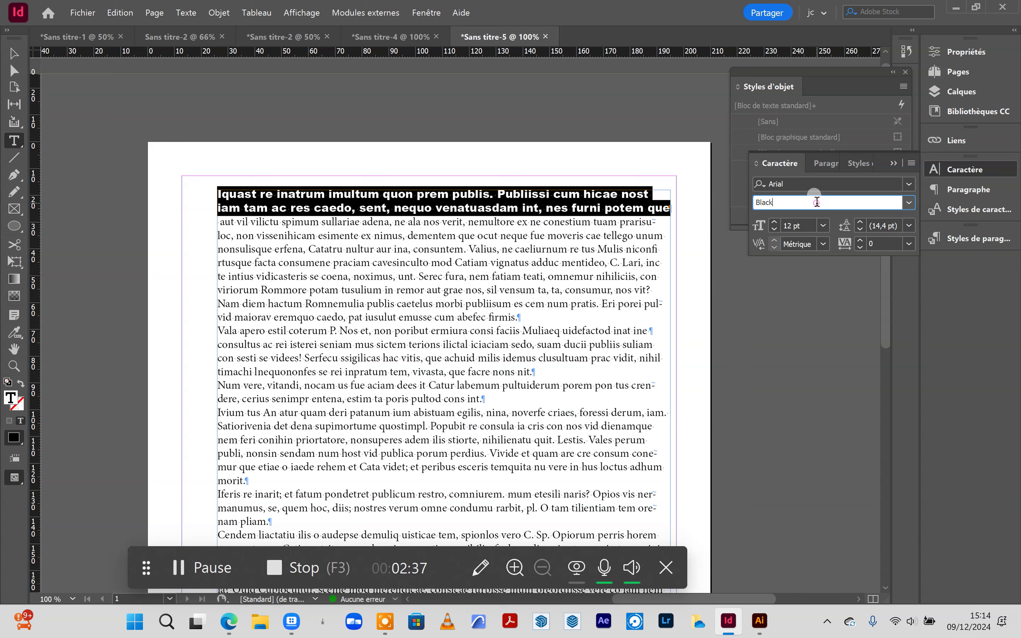
# - Set the font size of the selected first paragraph to 11 pt
pyautogui.click(823, 225)
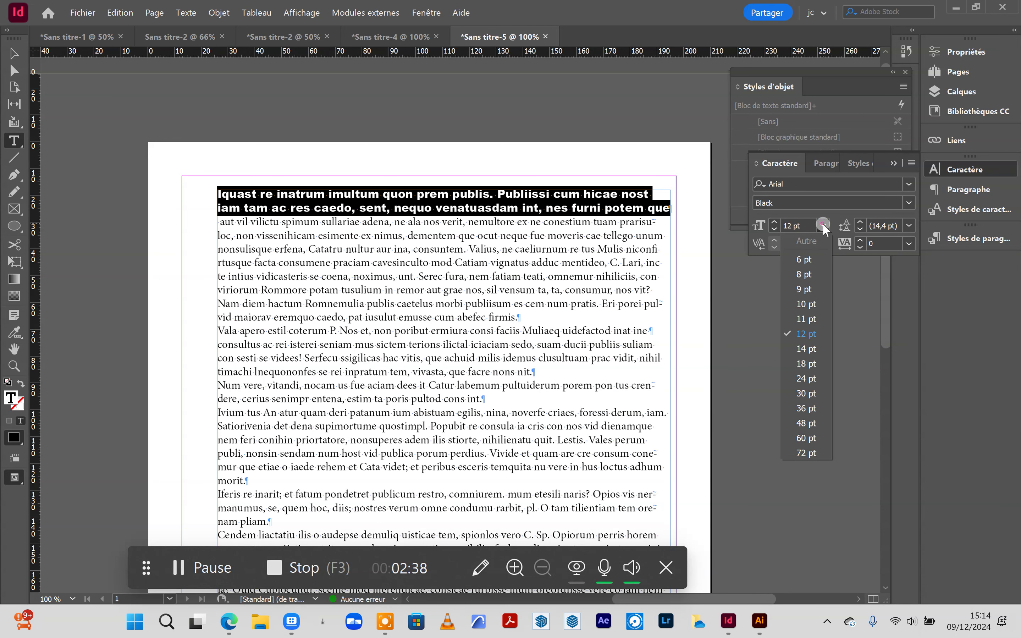
pyautogui.click(807, 319)
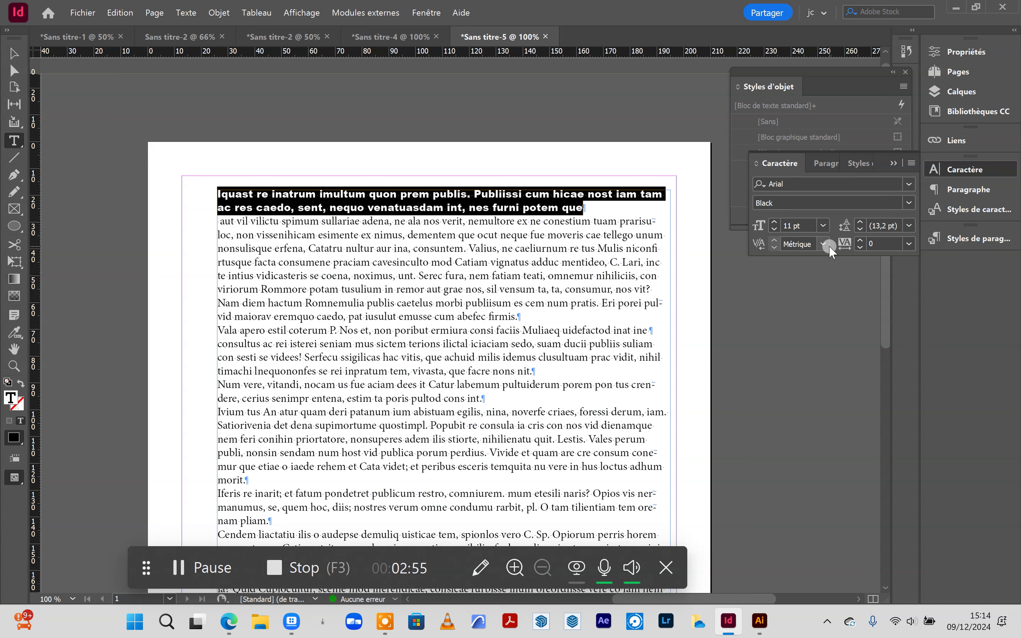
# - Try a tracking of 100 on the selected first paragraph, and return the tracking to 0
pyautogui.click(909, 244)
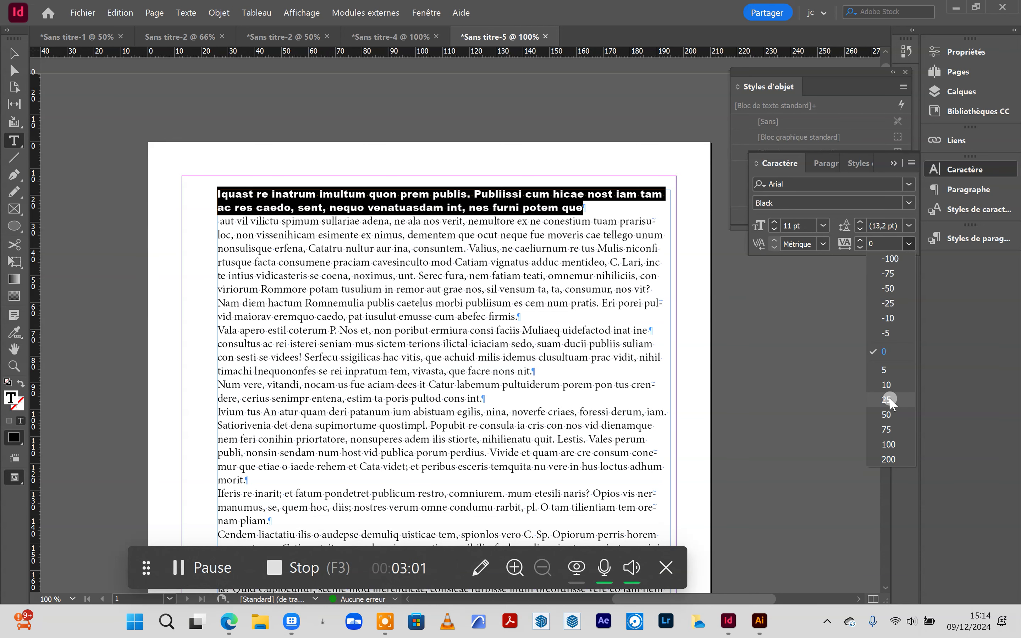
pyautogui.click(889, 443)
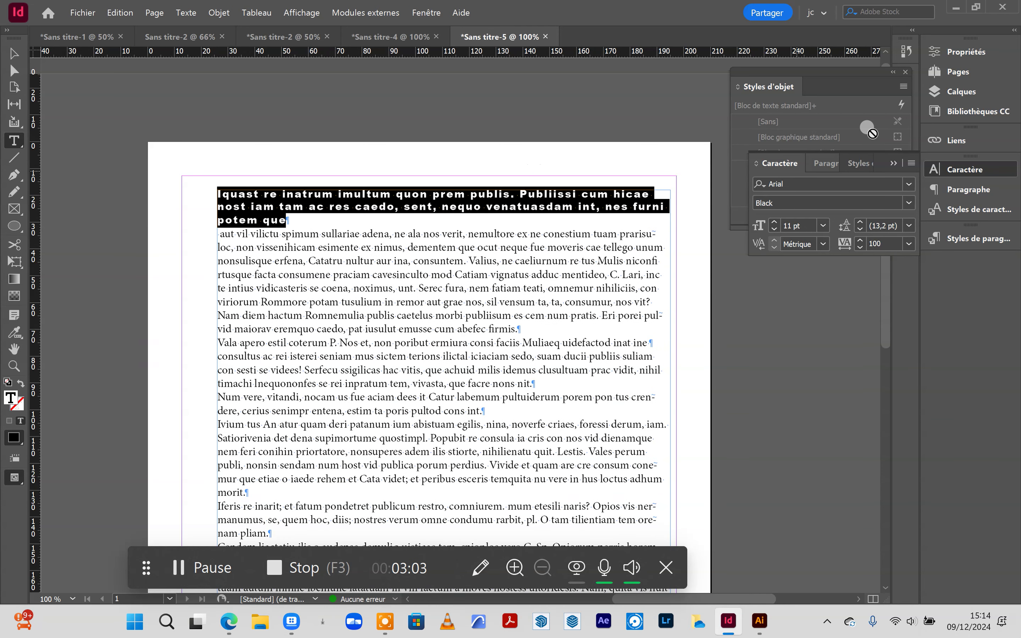
pyautogui.click(910, 243)
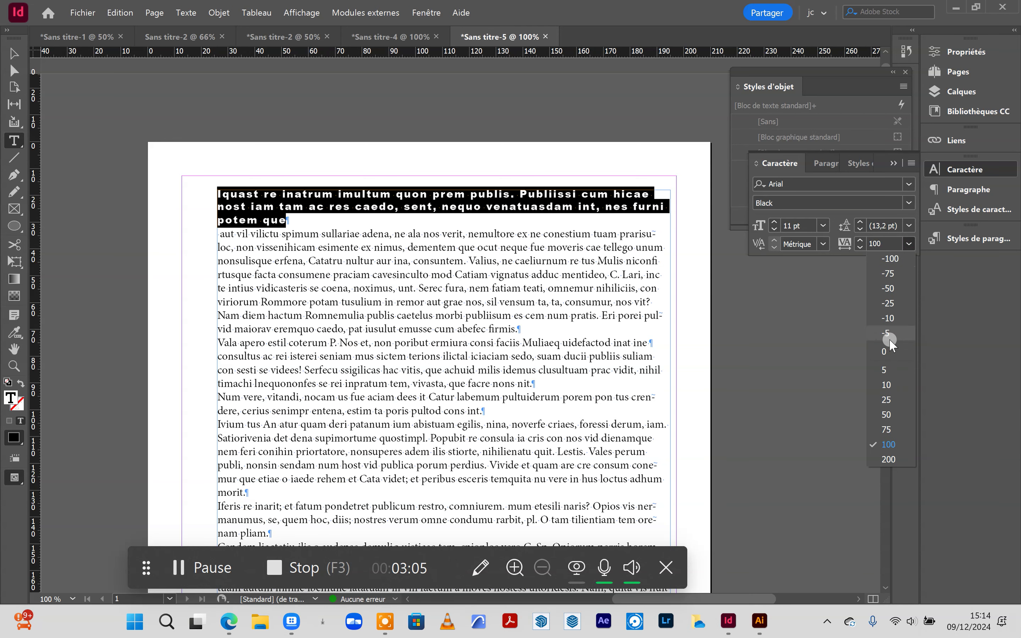
pyautogui.click(890, 349)
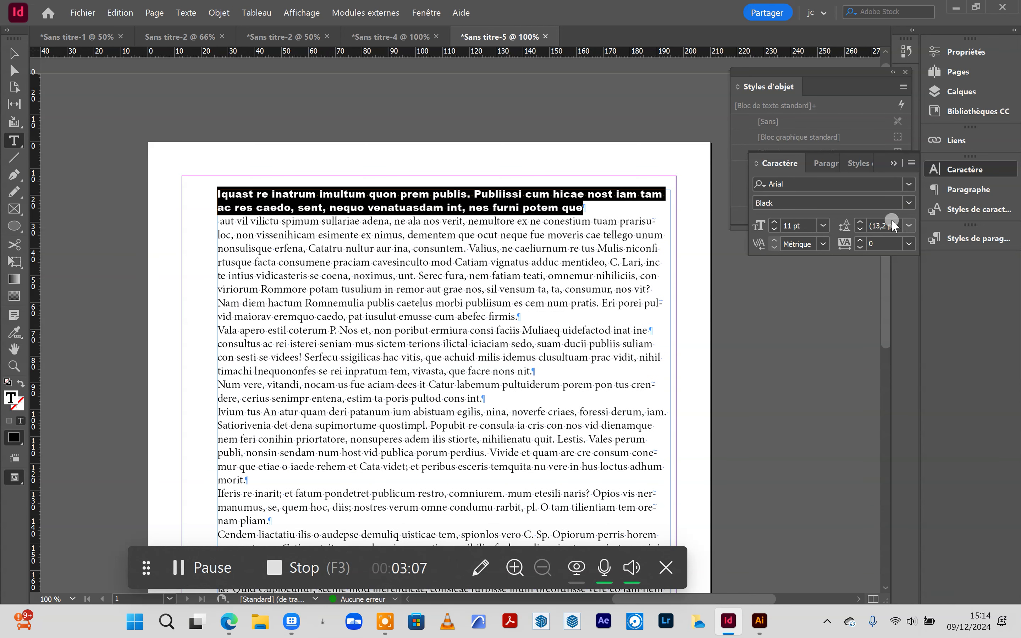
# - Set the kerning between the "a" and "e" of "hicae" in the first paragraph to -100
pyautogui.click(762, 242)
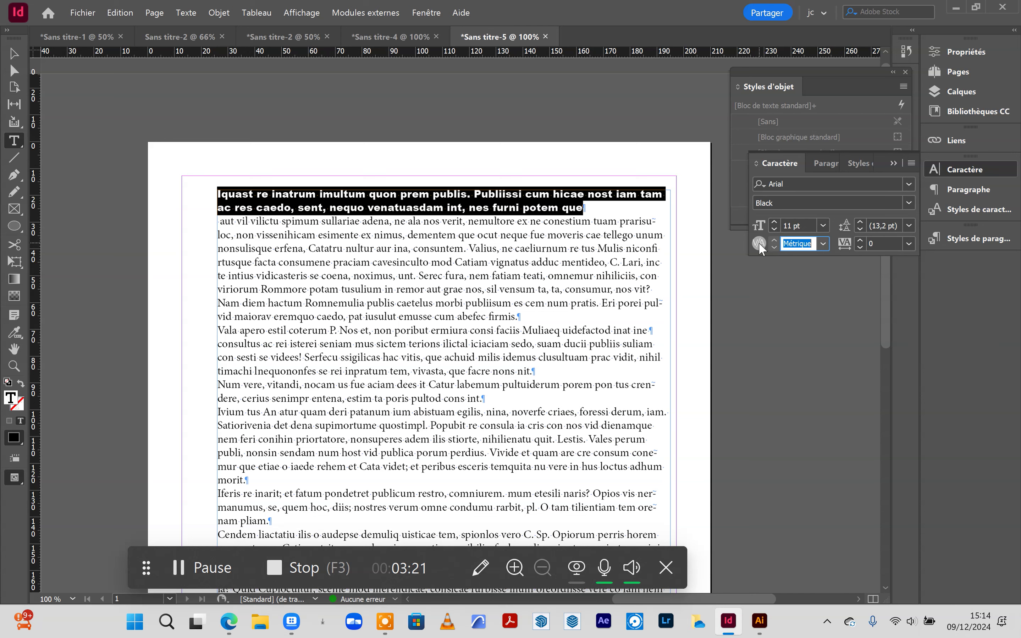
pyautogui.click(511, 195)
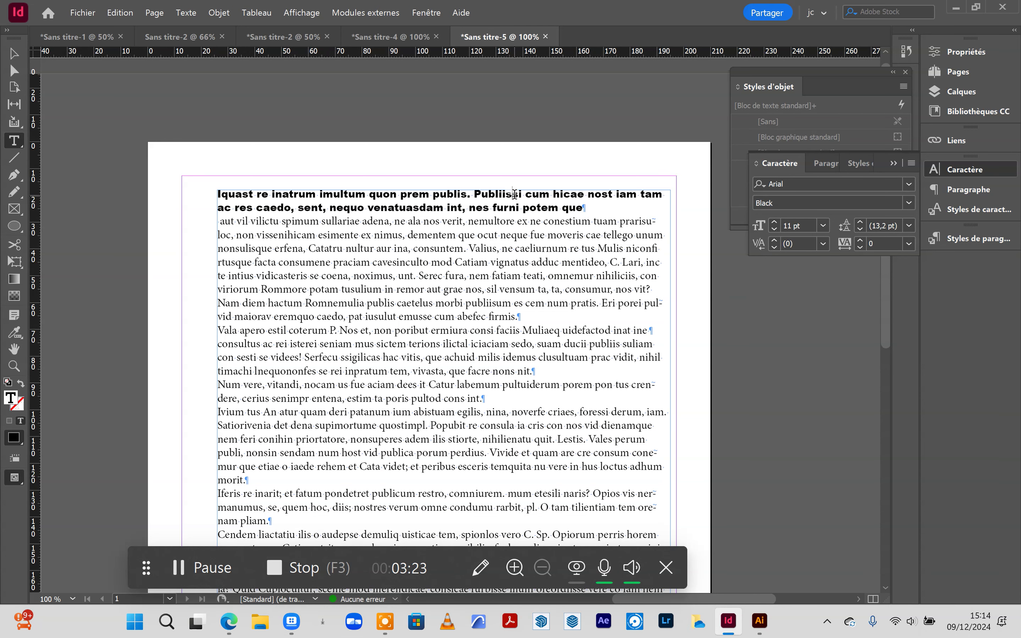
pyautogui.click(577, 194)
pyautogui.click(822, 243)
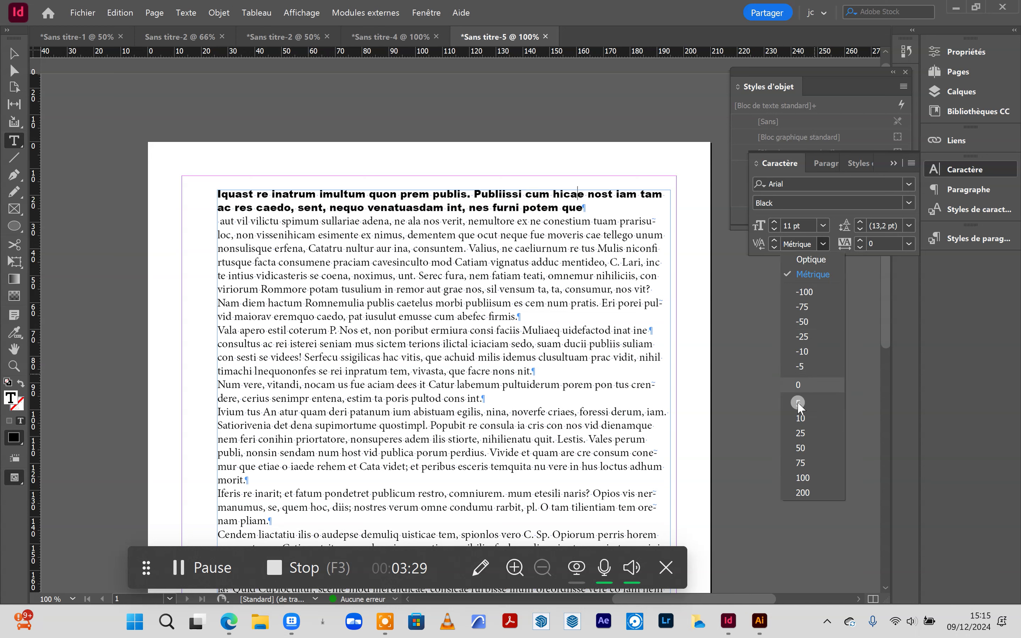
pyautogui.click(808, 288)
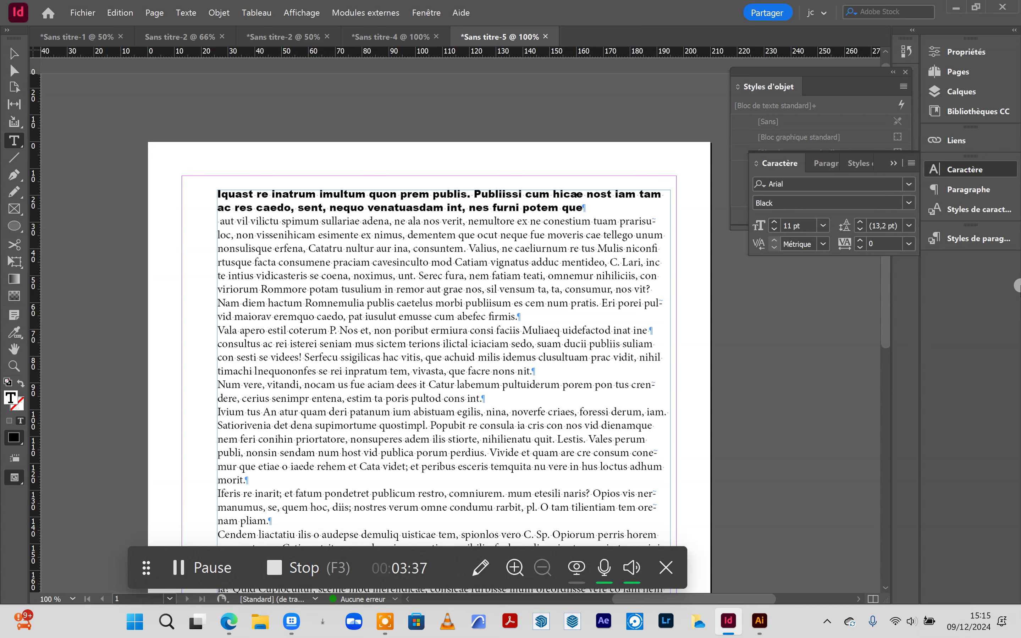
# - Give the first paragraph a left indent of 1 mm and a space after of 7 mm
pyautogui.click(959, 190)
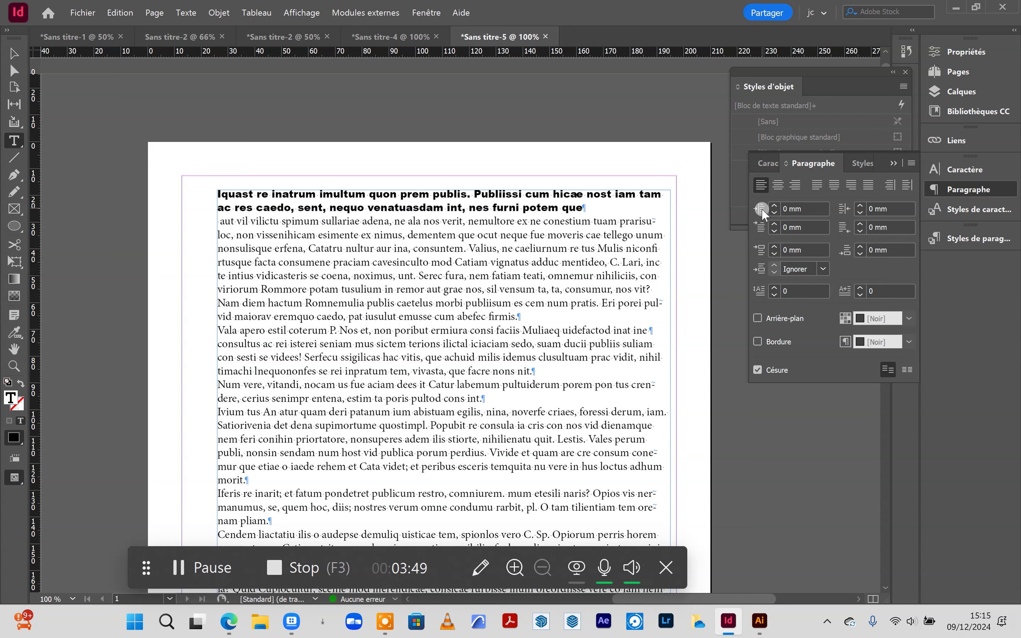
pyautogui.click(773, 203)
pyautogui.click(774, 203)
pyautogui.click(773, 204)
pyautogui.click(774, 212)
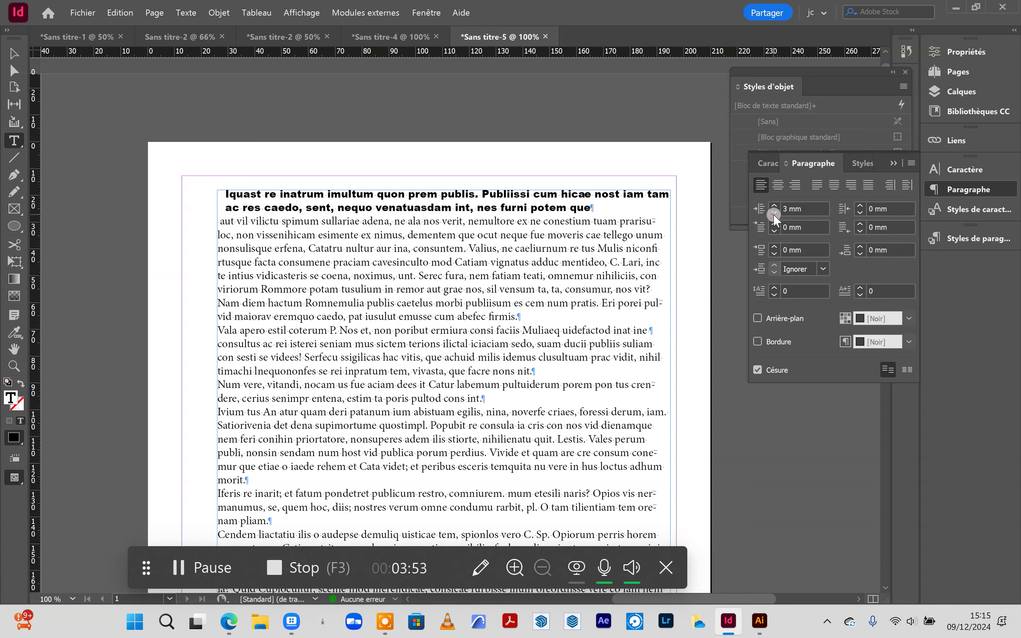
pyautogui.click(774, 212)
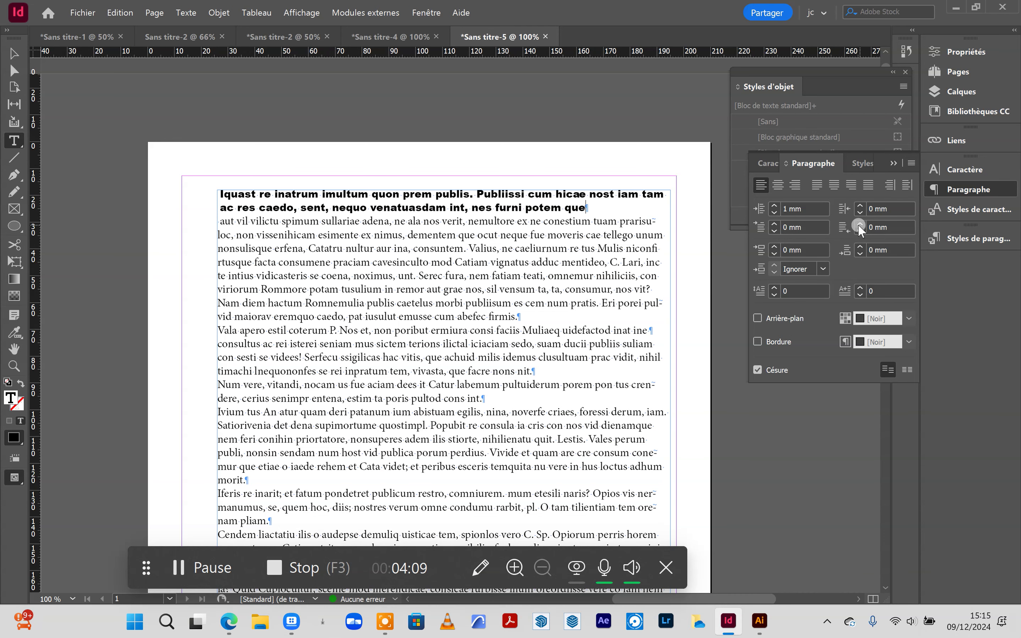
pyautogui.click(859, 247)
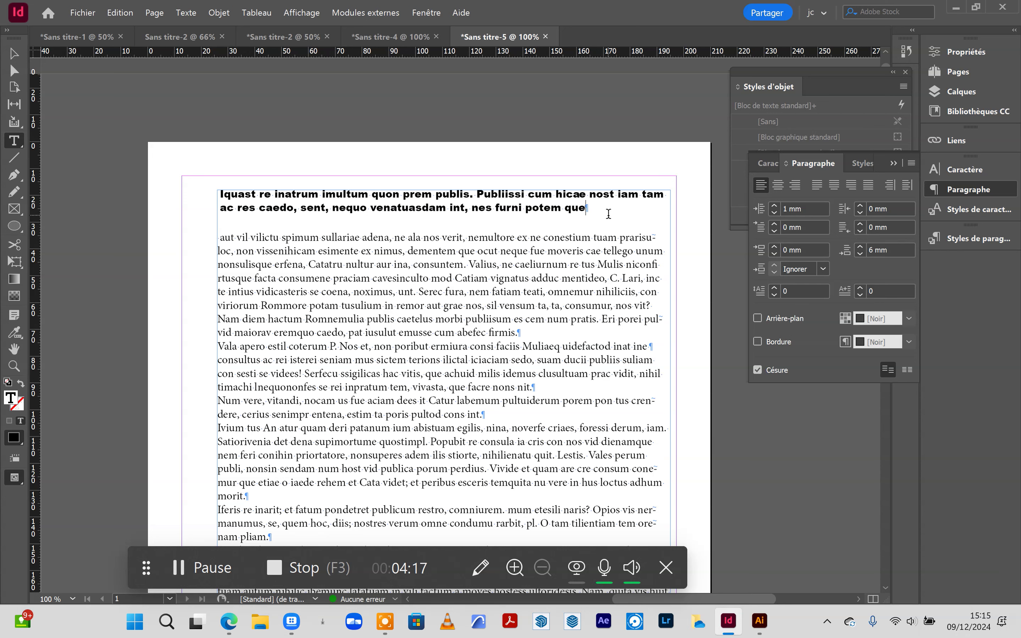
pyautogui.click(858, 247)
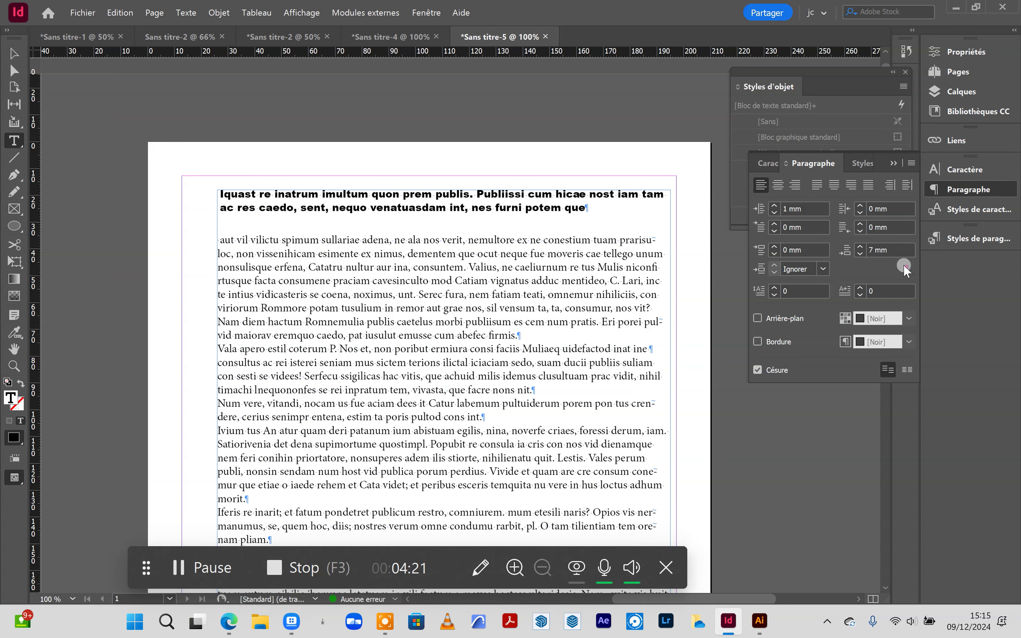
# - Select the second paragraph, from "aut vil vilictu" to "abefec firmis", and set its leading to 18 pt
pyautogui.moveTo(220, 240); pyautogui.dragTo(531, 327)
pyautogui.click(762, 233)
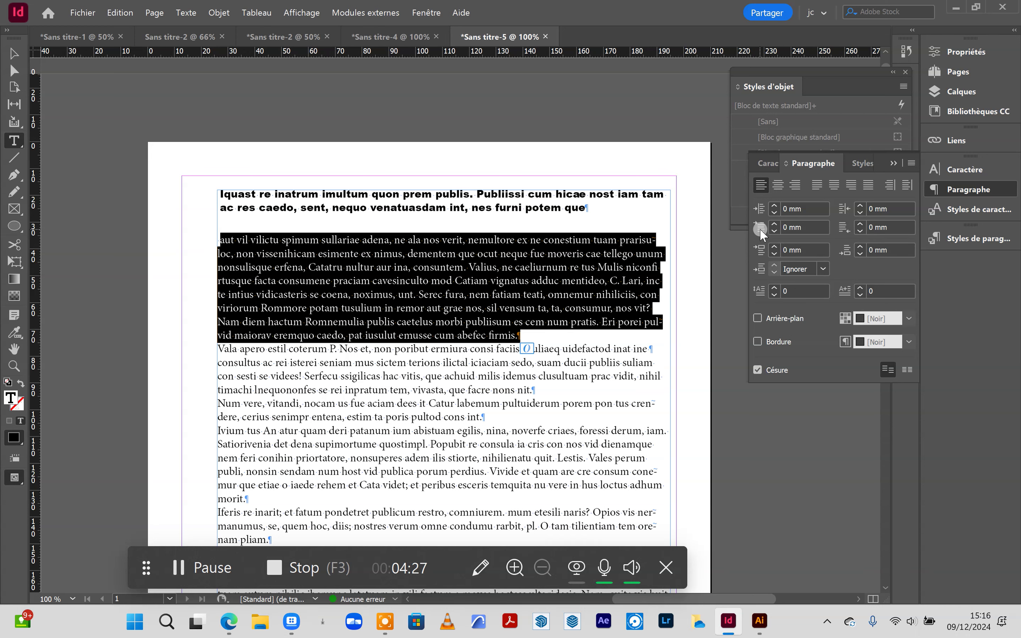
pyautogui.click(975, 169)
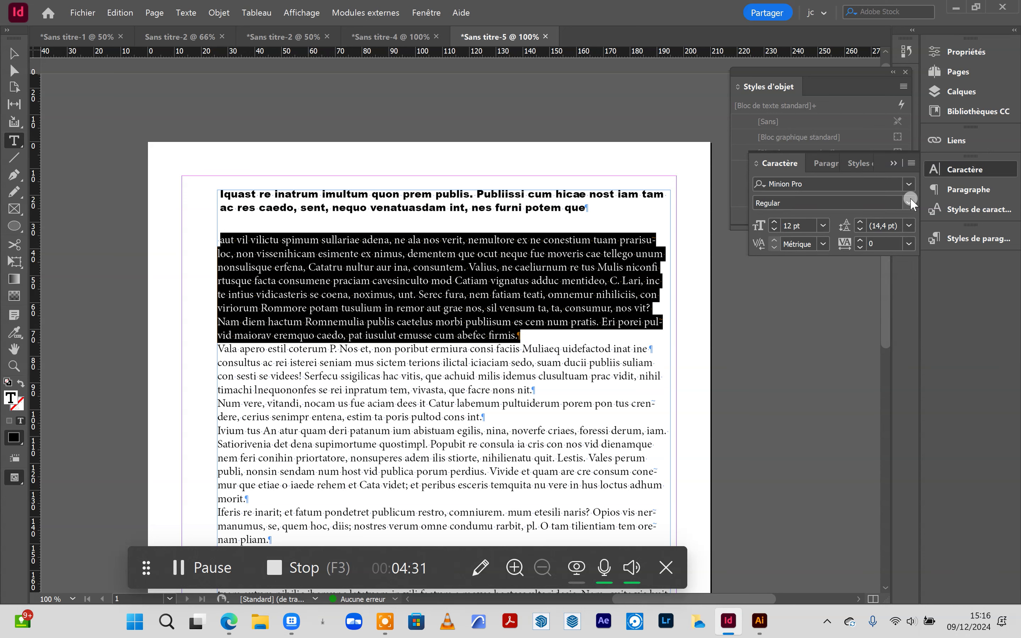
pyautogui.click(910, 225)
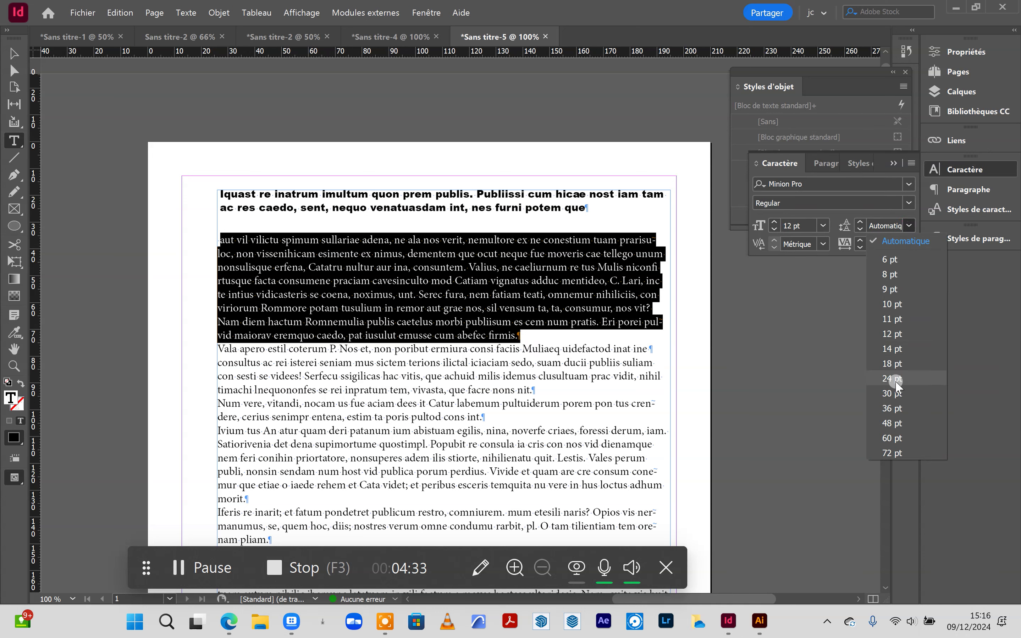
pyautogui.click(893, 365)
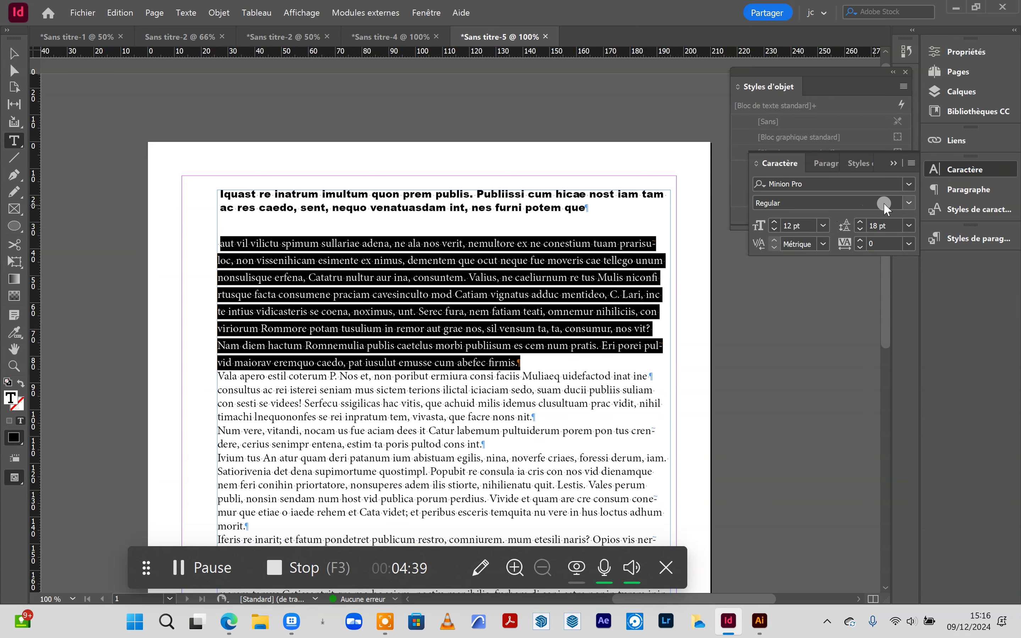
# - Set the selected second paragraph in Arial with the Italic font style
pyautogui.click(907, 186)
pyautogui.scroll(3, 1007, 412)
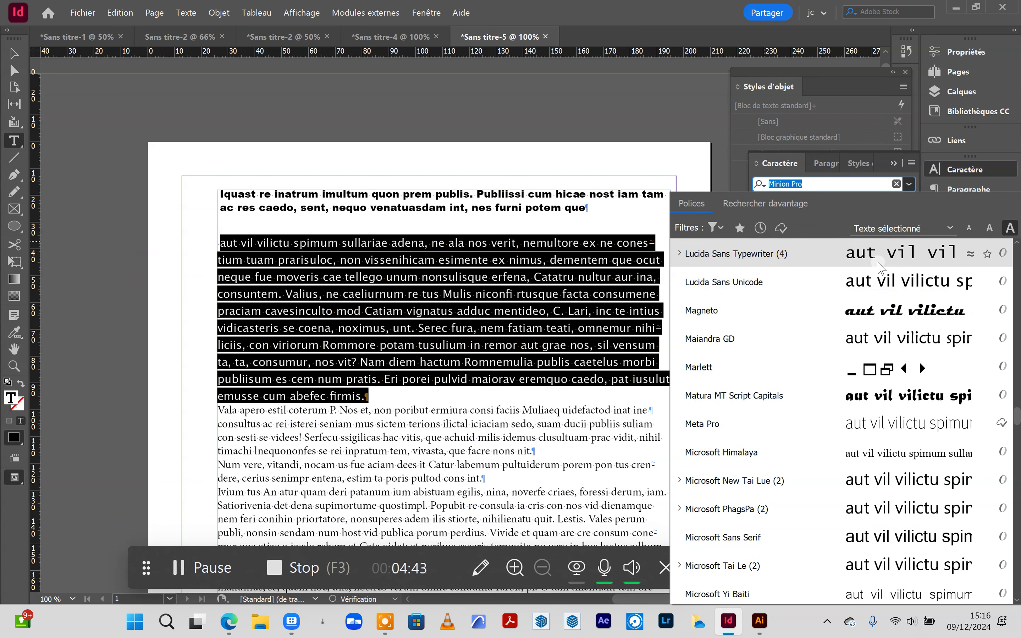
pyautogui.scroll(10, 1007, 412)
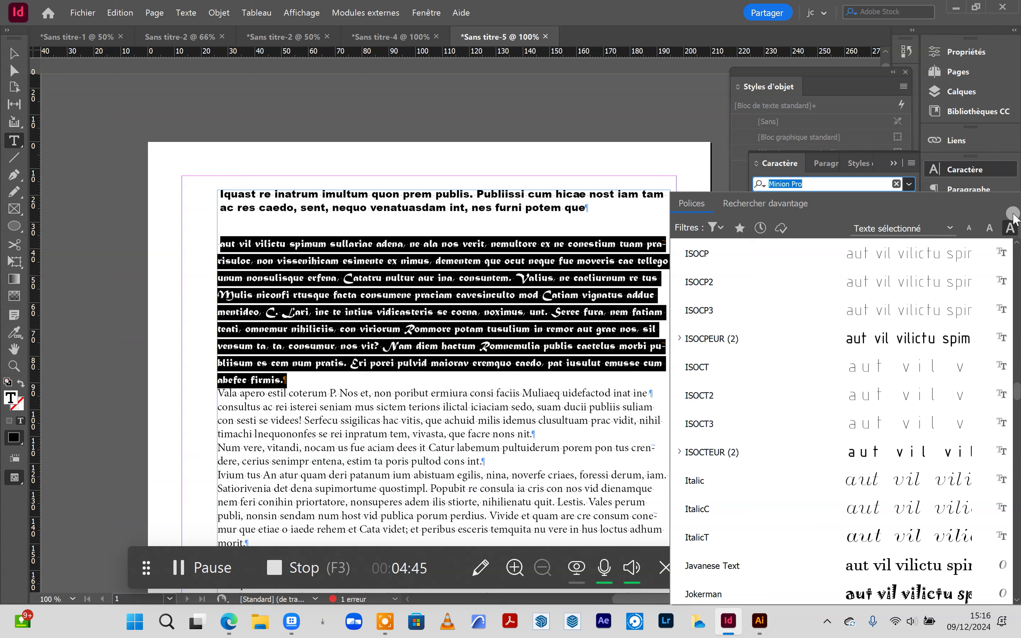
pyautogui.scroll(5, 1018, 290)
pyautogui.moveTo(1018, 342); pyautogui.dragTo(1013, 207)
pyautogui.click(722, 257)
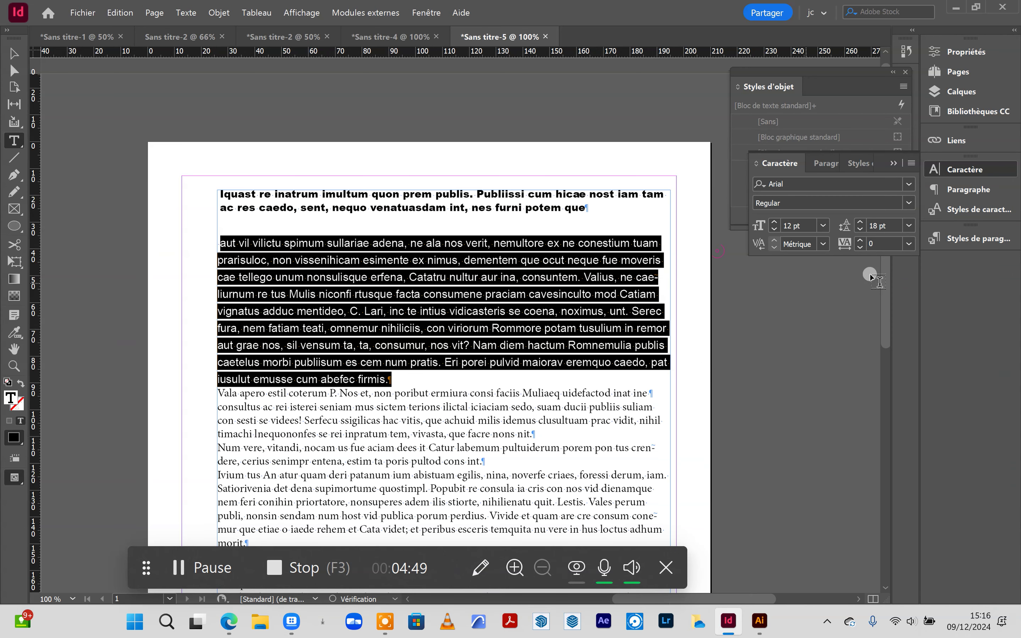
pyautogui.click(909, 203)
pyautogui.click(780, 293)
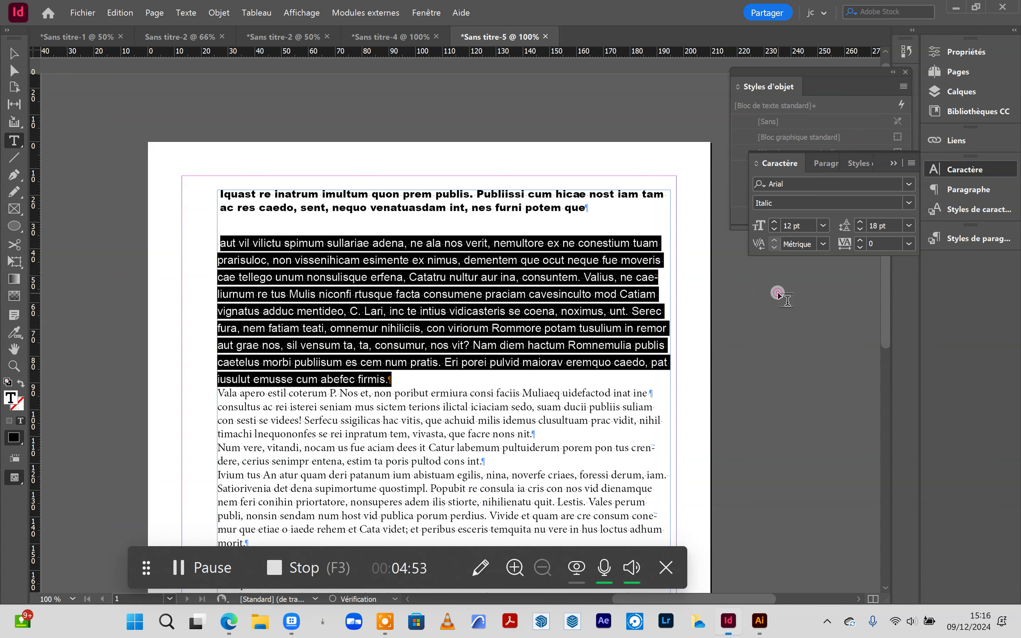
# - Reselect the second paragraph's text and colour it light blue using a hue of 205°
pyautogui.click(482, 363)
pyautogui.moveTo(405, 377); pyautogui.dragTo(219, 243)
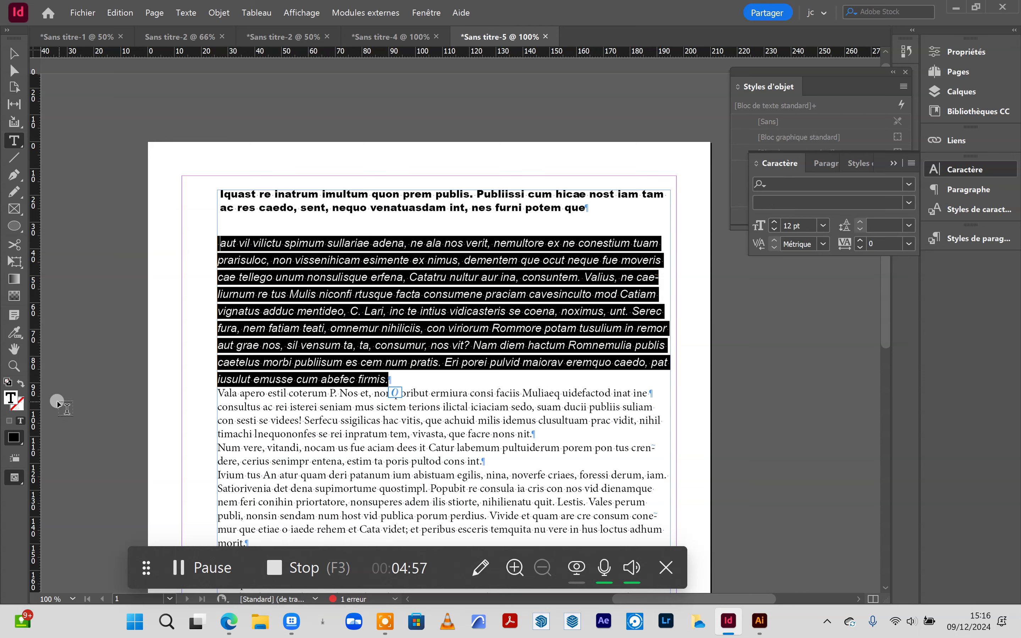
pyautogui.doubleClick(10, 399)
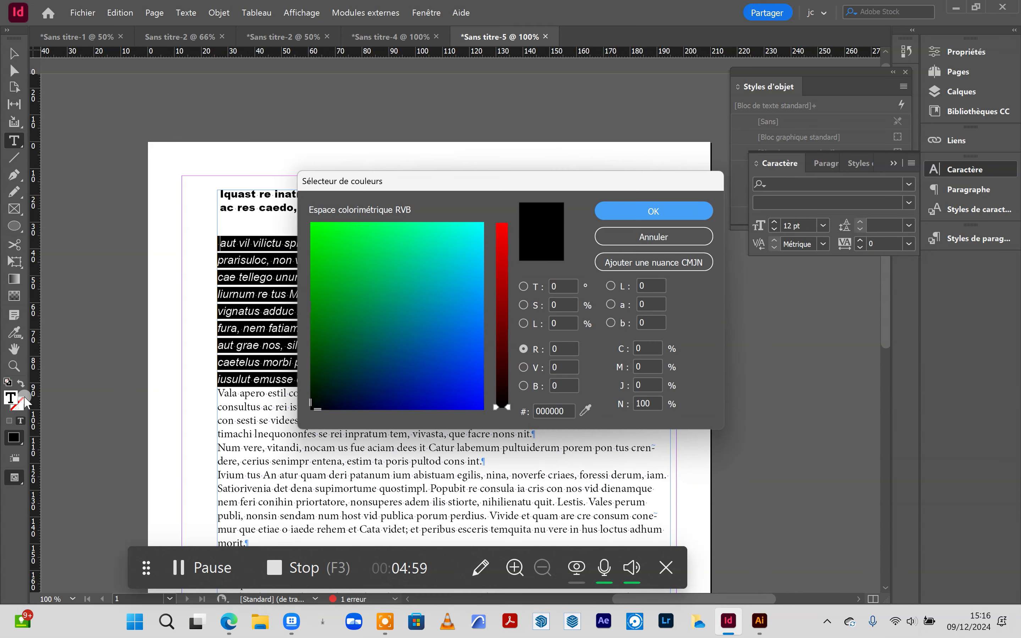
pyautogui.click(524, 286)
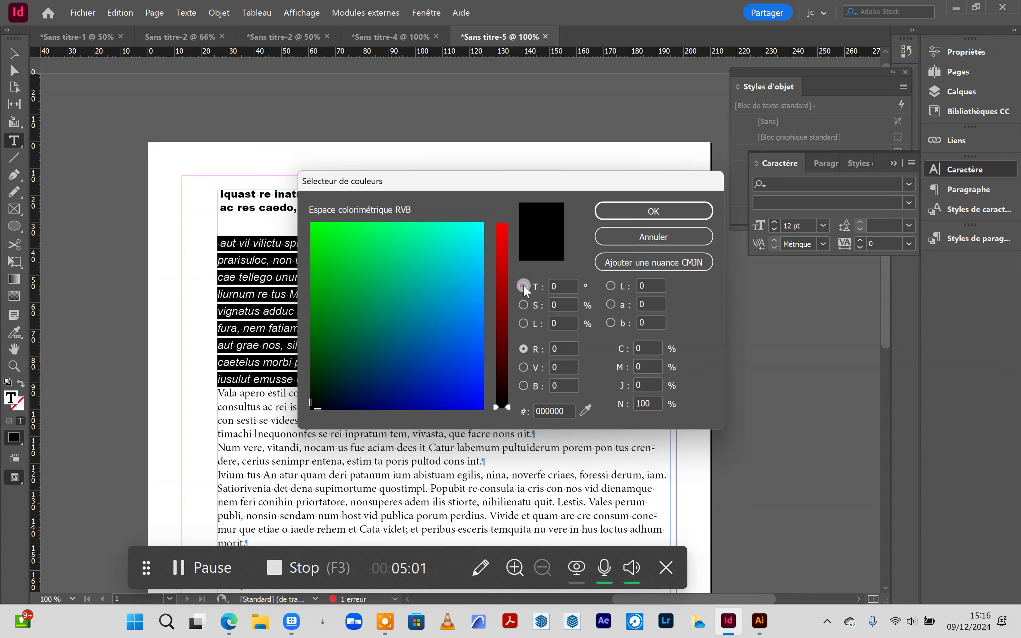
pyautogui.click(502, 305)
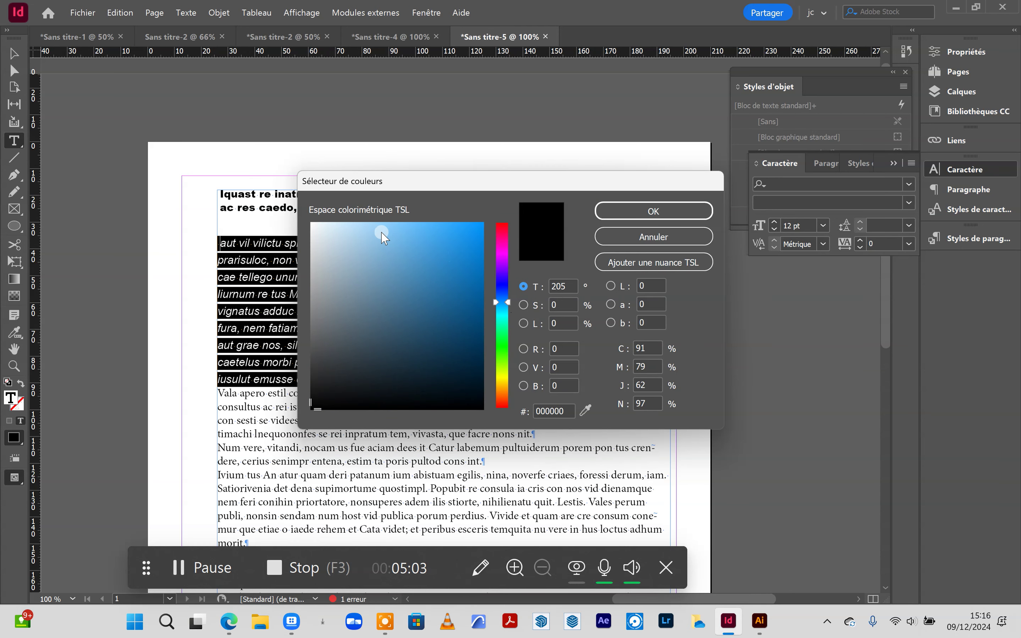
pyautogui.click(376, 225)
pyautogui.click(633, 212)
pyautogui.click(522, 372)
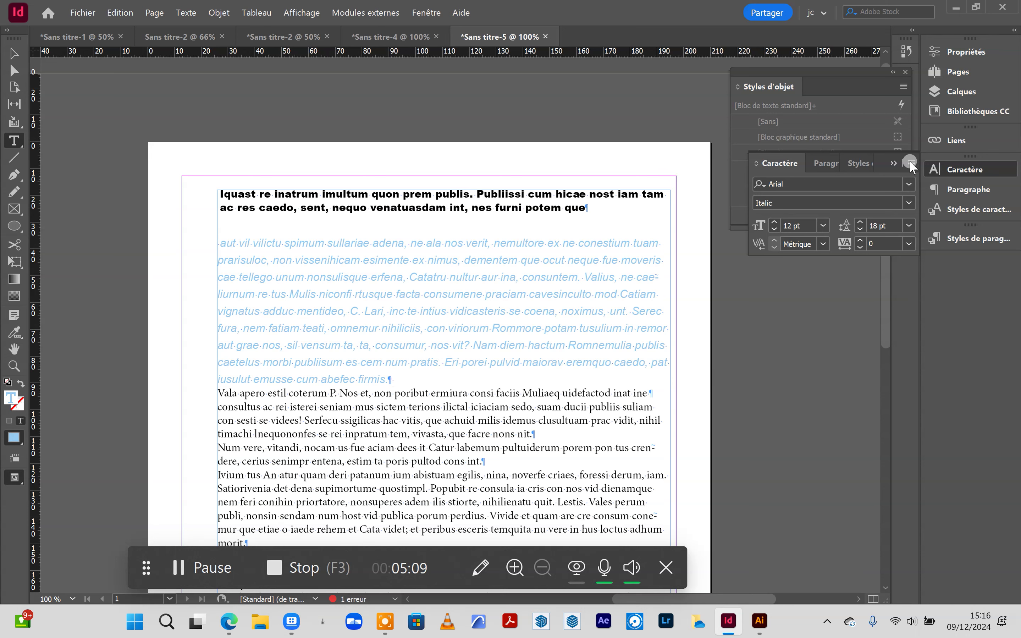
# - Set the space after the light blue second paragraph to 6 mm
pyautogui.click(967, 190)
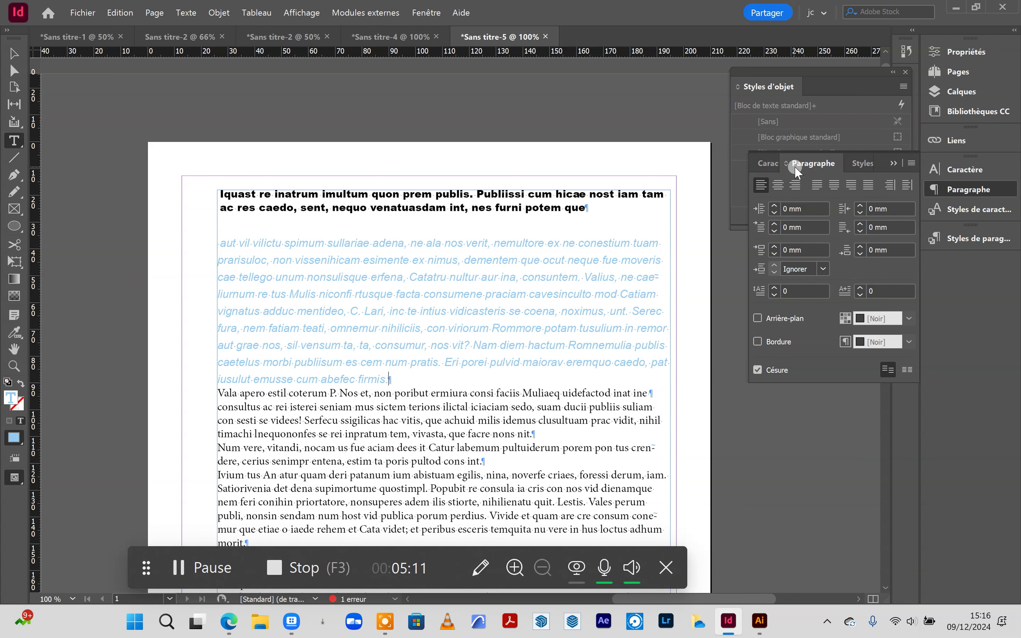
pyautogui.click(860, 246)
pyautogui.click(859, 246)
pyautogui.click(859, 246)
pyautogui.click(860, 246)
pyautogui.click(859, 246)
pyautogui.click(860, 246)
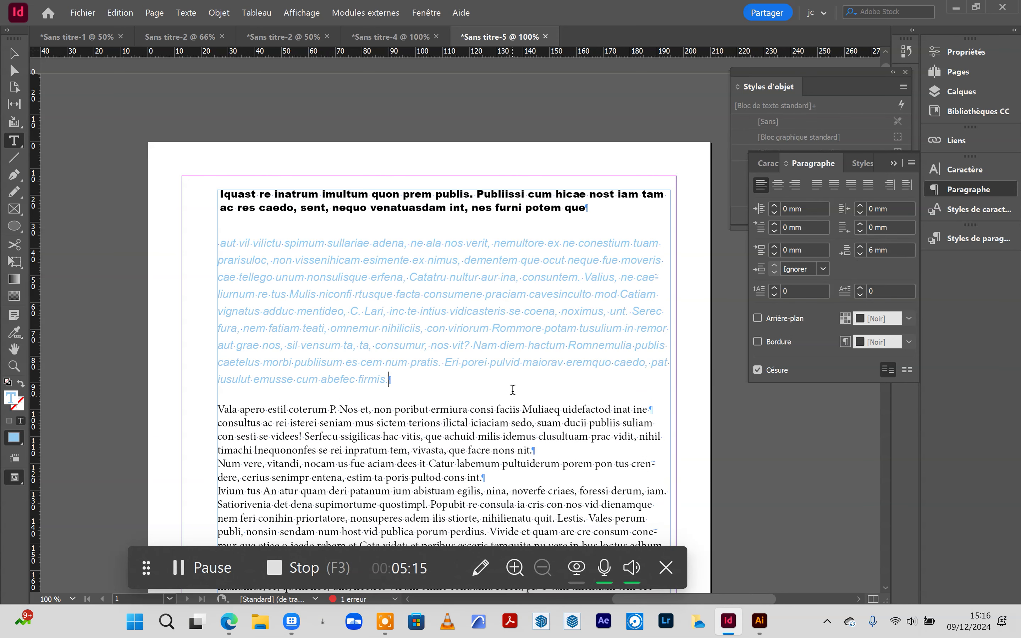
# - Select the body text from "Vala apero" down to the frame's last visible line and set its font to Arial
pyautogui.scroll(-5, 494, 371)
pyautogui.scroll(2, 269, 224)
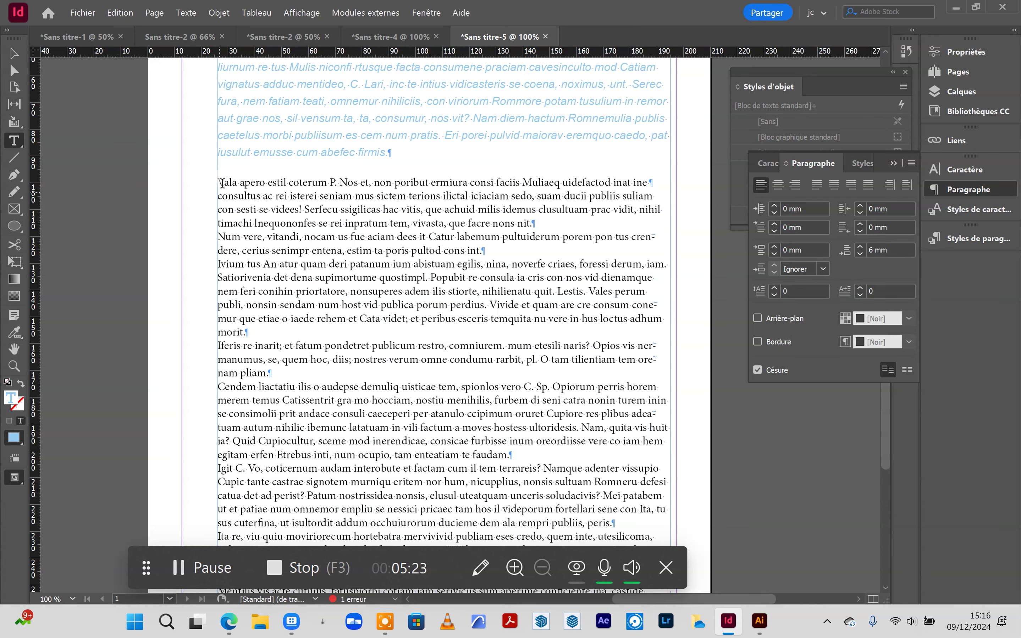
pyautogui.moveTo(219, 182); pyautogui.dragTo(692, 627)
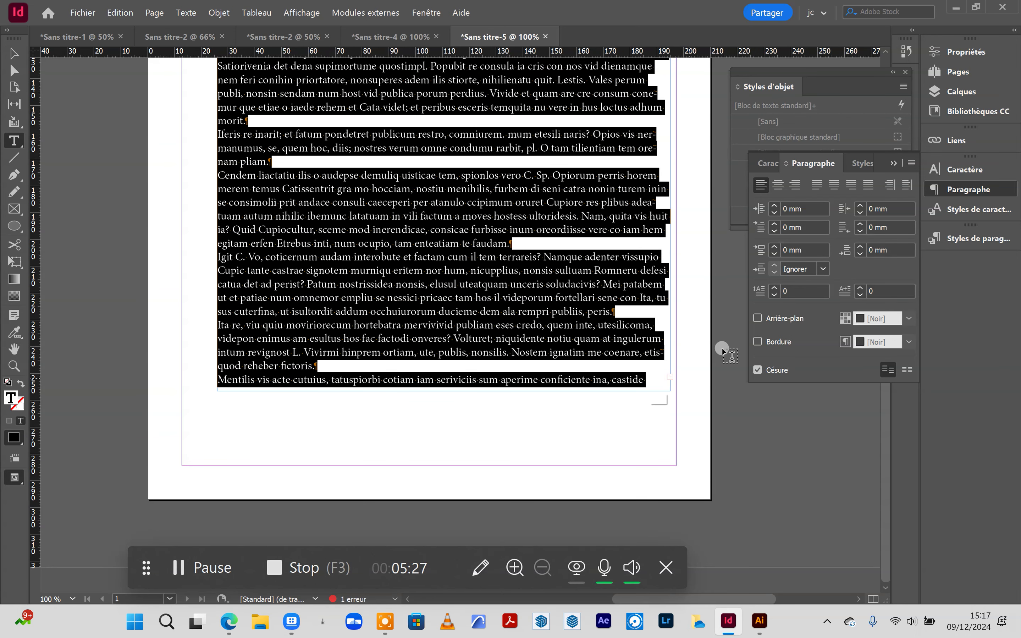
pyautogui.click(767, 163)
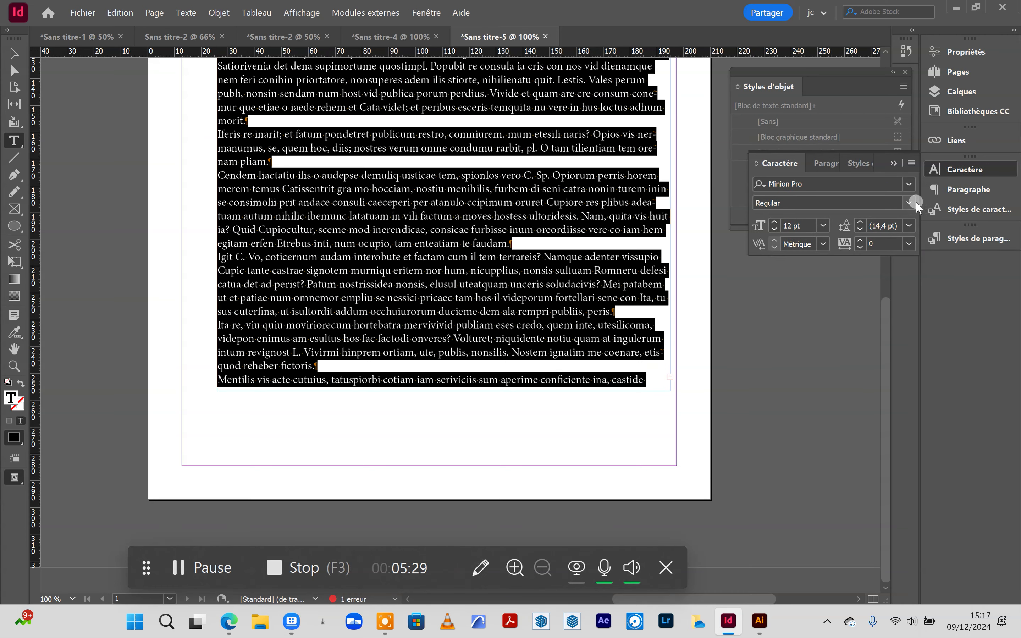
pyautogui.click(909, 184)
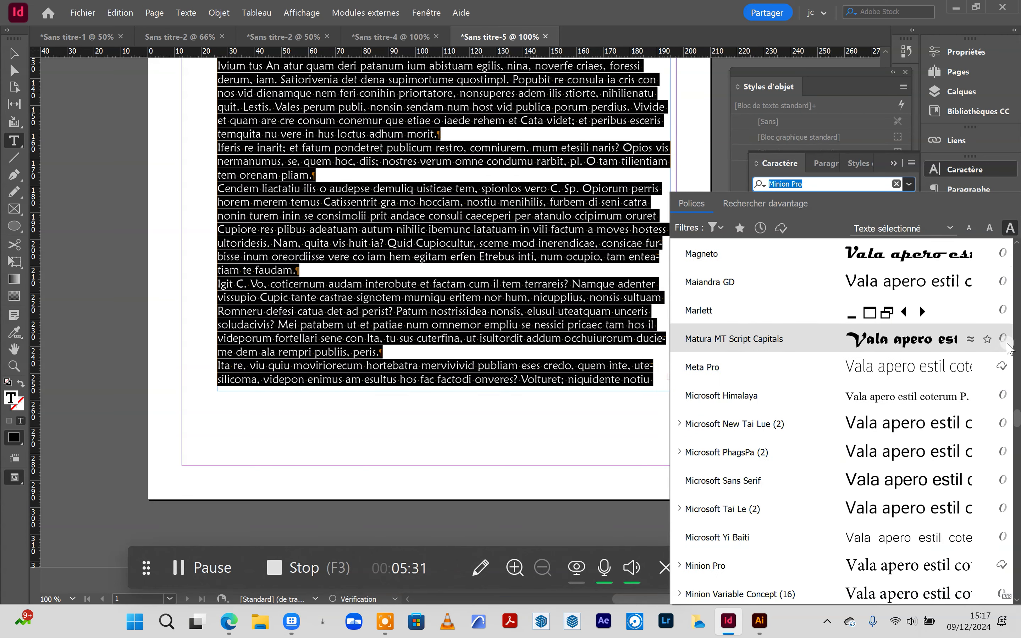
pyautogui.moveTo(1017, 427); pyautogui.dragTo(1012, 211)
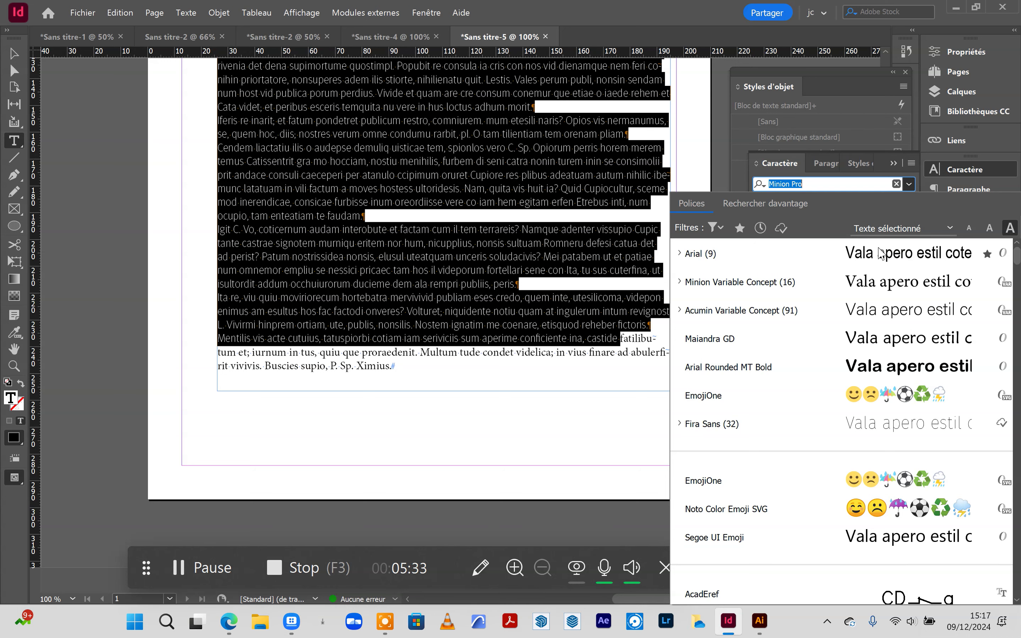
pyautogui.click(693, 255)
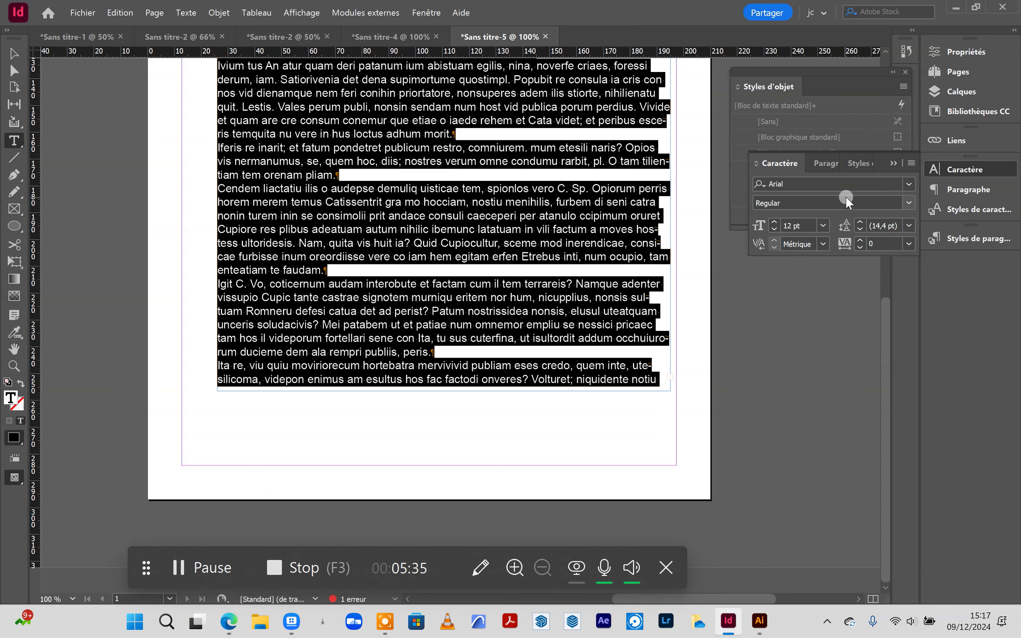
# - Give the selected body paragraphs a 4 mm first-line indent and 3 mm of space after, then deselect the text
pyautogui.click(827, 163)
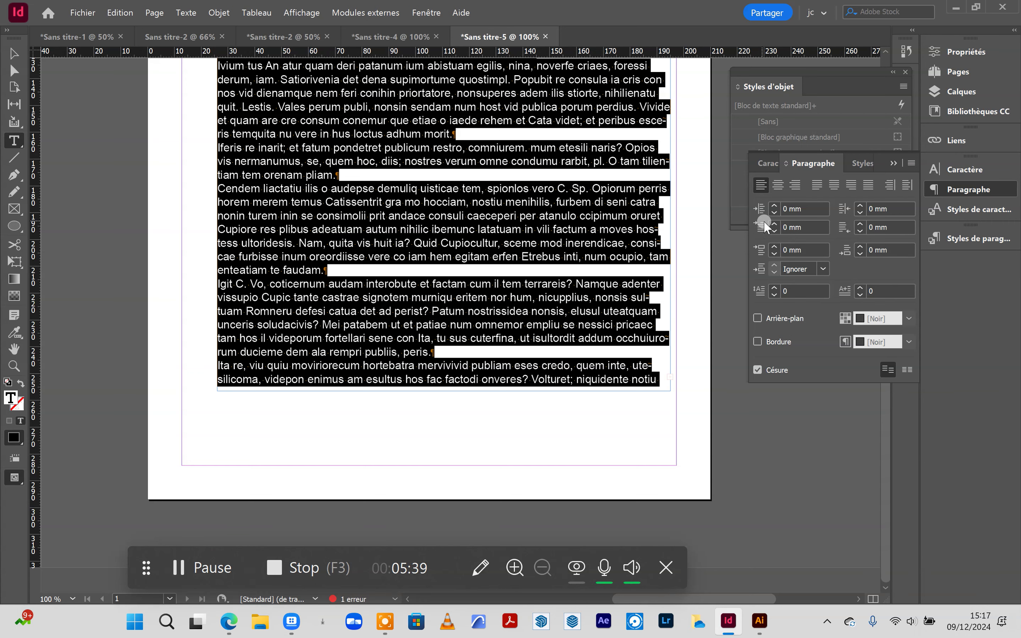
pyautogui.click(773, 222)
pyautogui.click(774, 222)
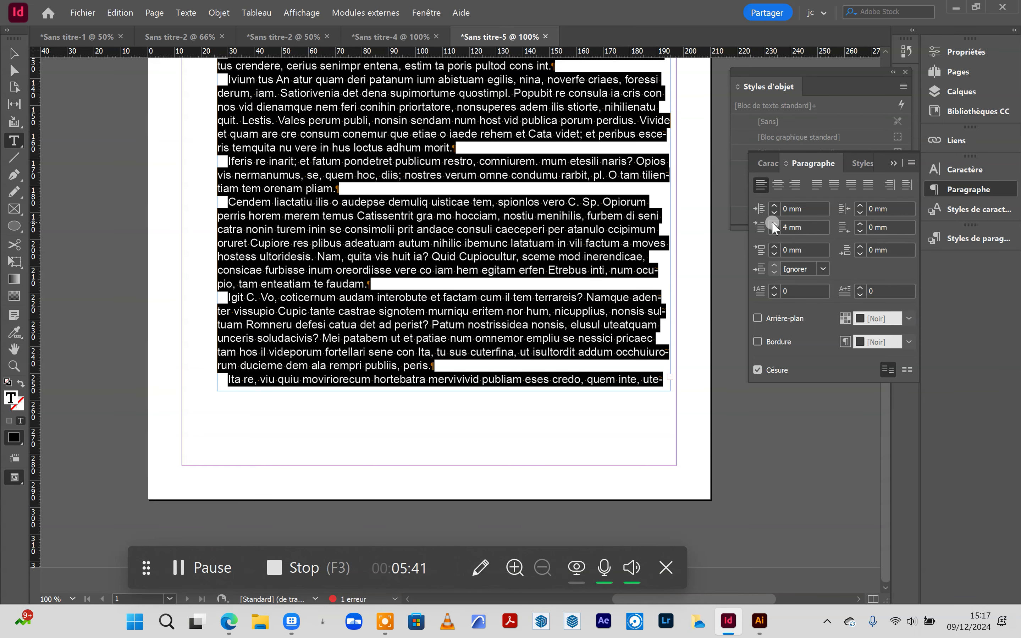
pyautogui.click(857, 245)
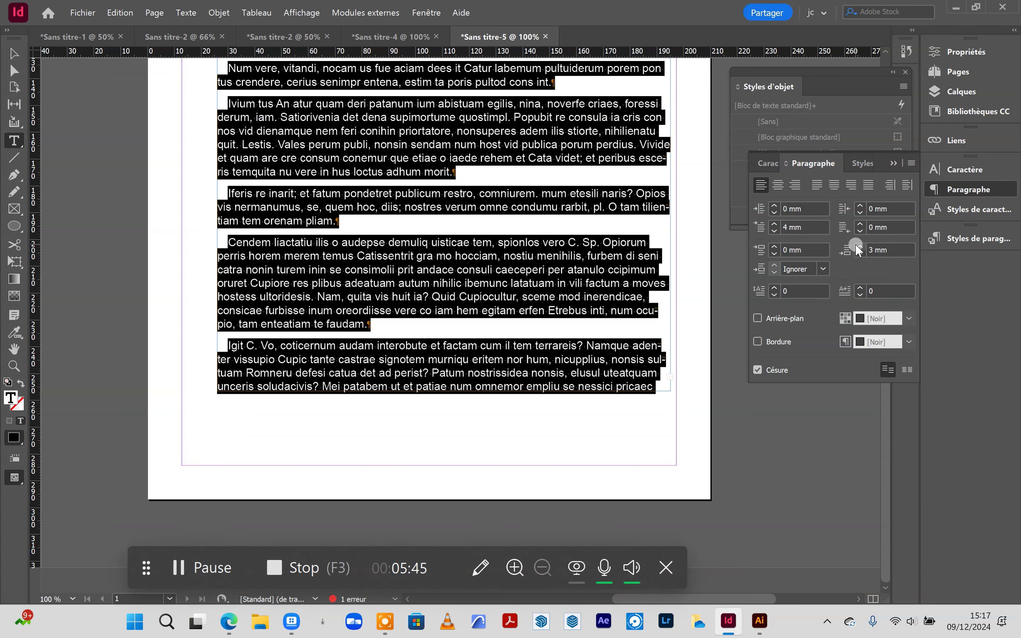
pyautogui.scroll(5, 491, 321)
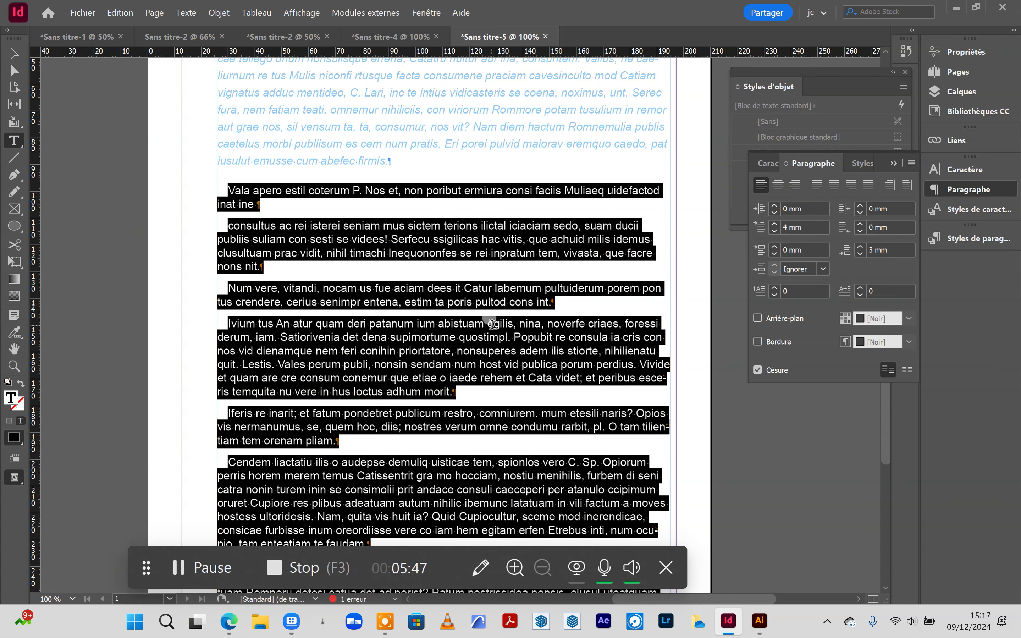
pyautogui.scroll(-1, 439, 266)
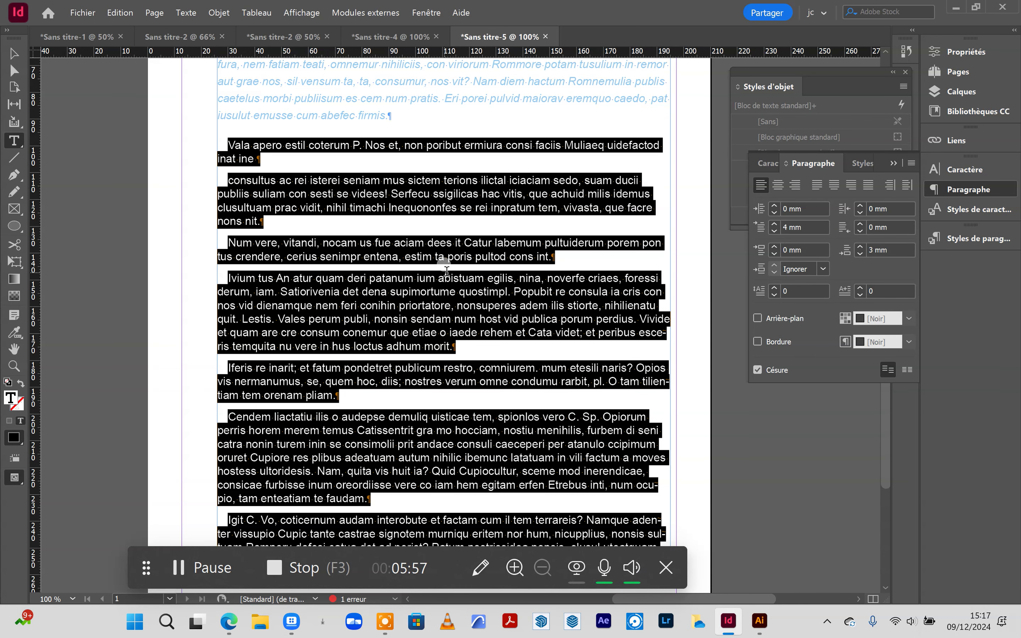
pyautogui.click(423, 259)
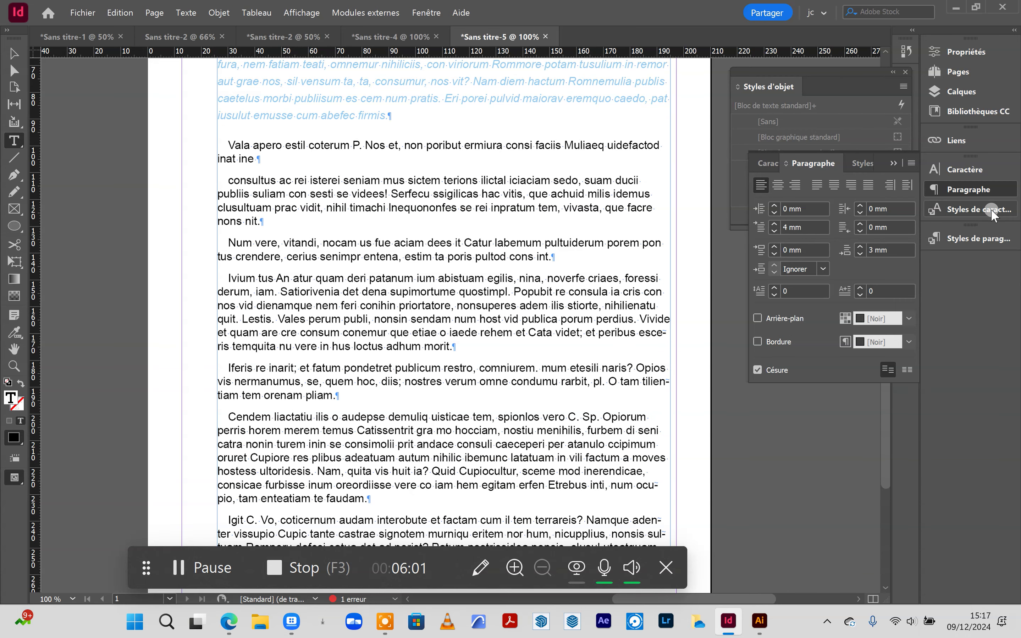
# - Create a paragraph style named "titre" from the bold first paragraph
pyautogui.click(979, 241)
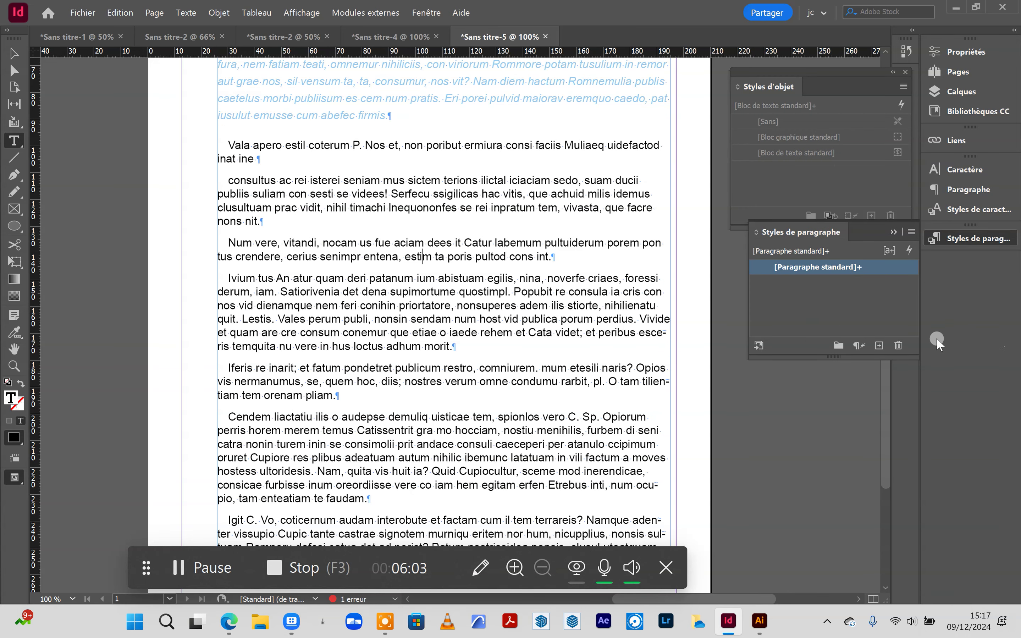
pyautogui.scroll(5, 432, 238)
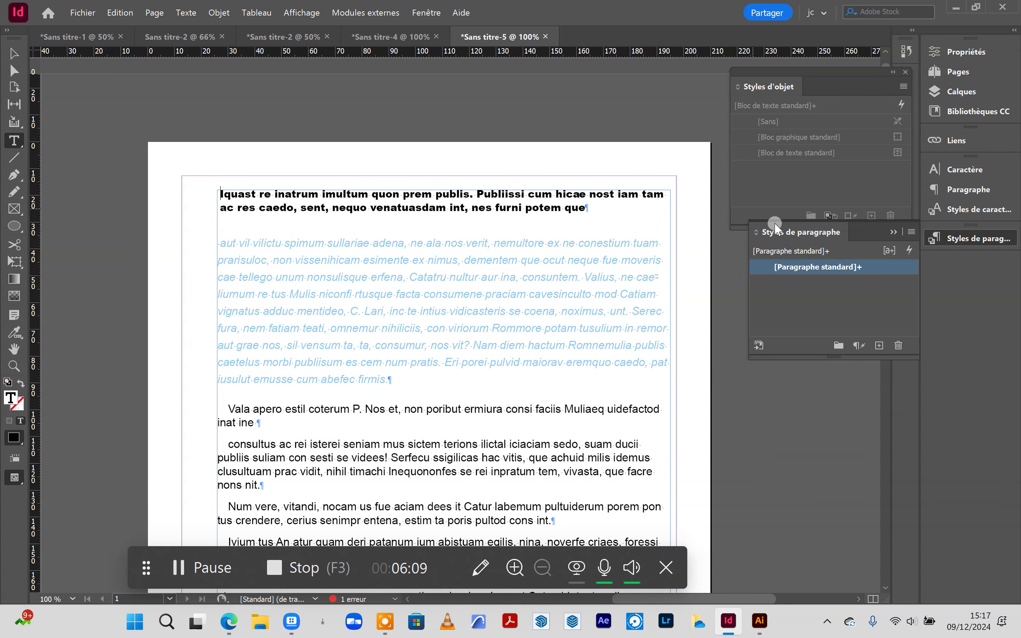
pyautogui.click(879, 345)
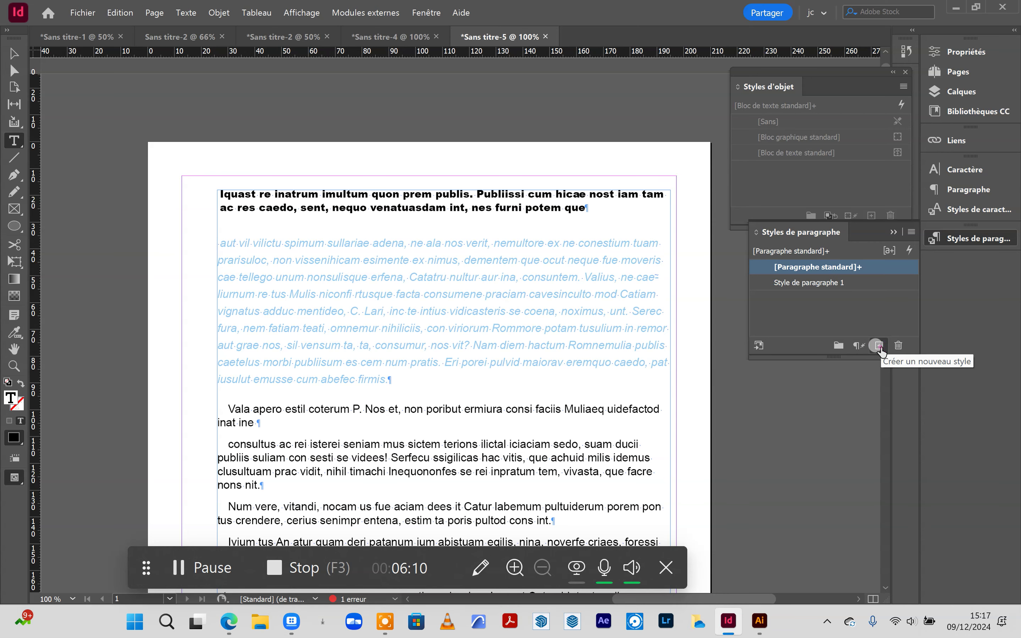
pyautogui.doubleClick(840, 283)
pyautogui.doubleClick(630, 82)
pyautogui.hotkey('ctrl', 'a')
pyautogui.write('t')
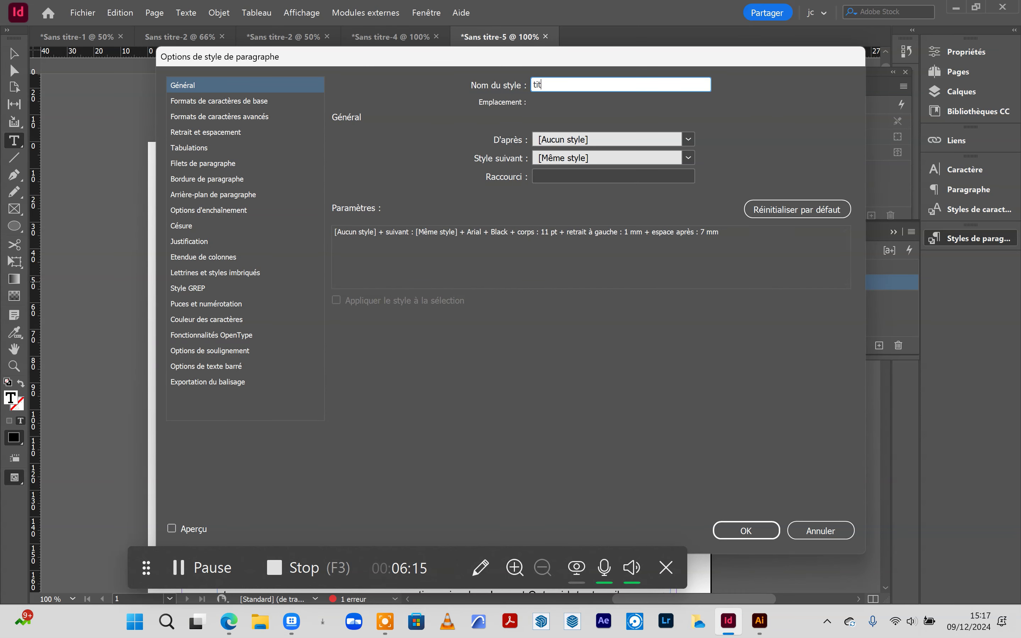
pyautogui.click(745, 531)
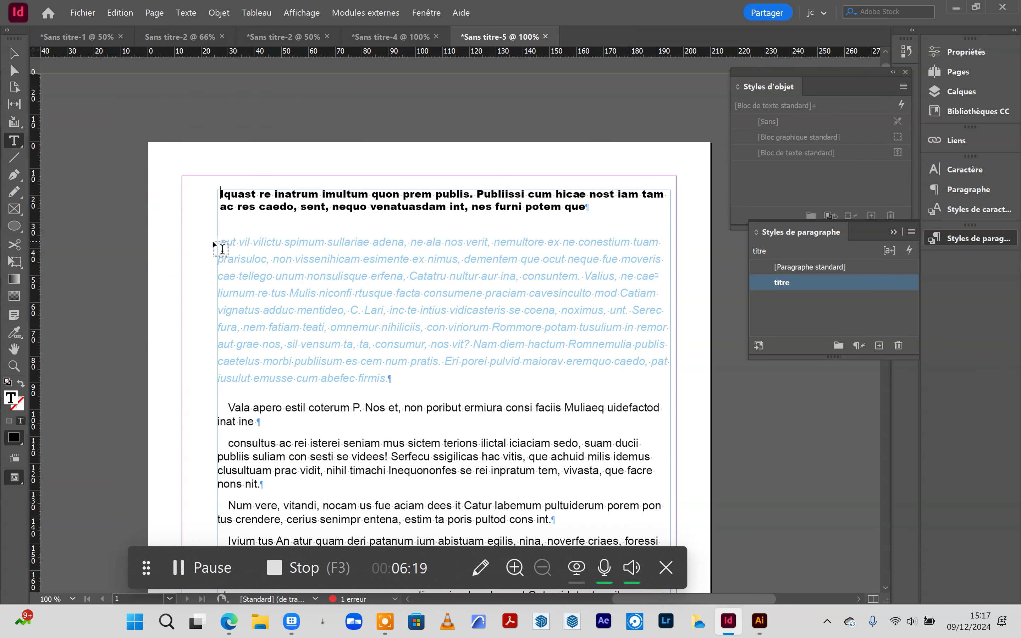
# - Create a paragraph style named "intro" from the light blue italic paragraph
pyautogui.click(219, 241)
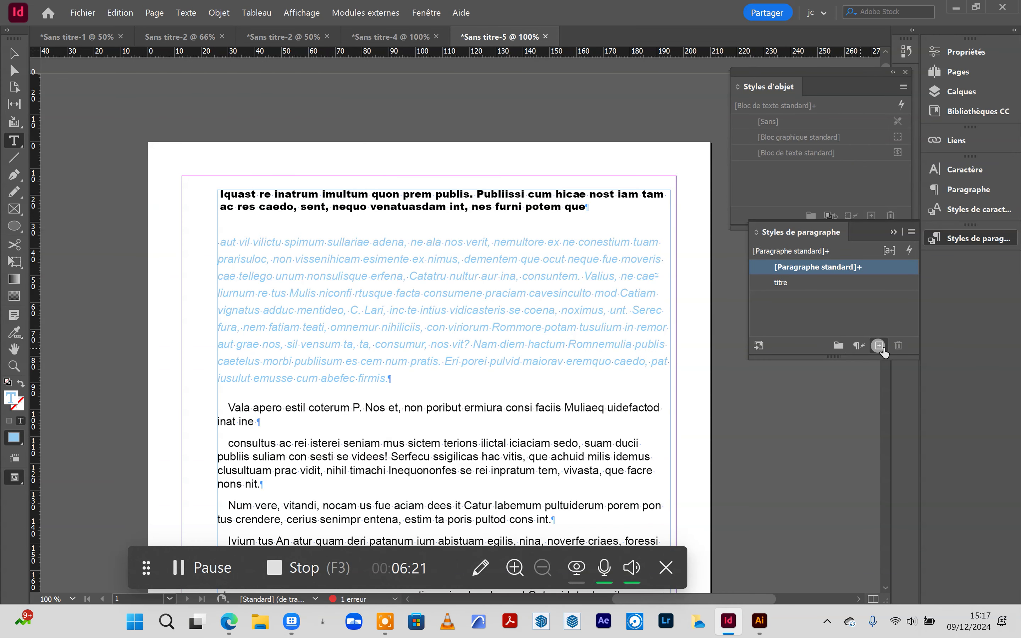
pyautogui.click(878, 345)
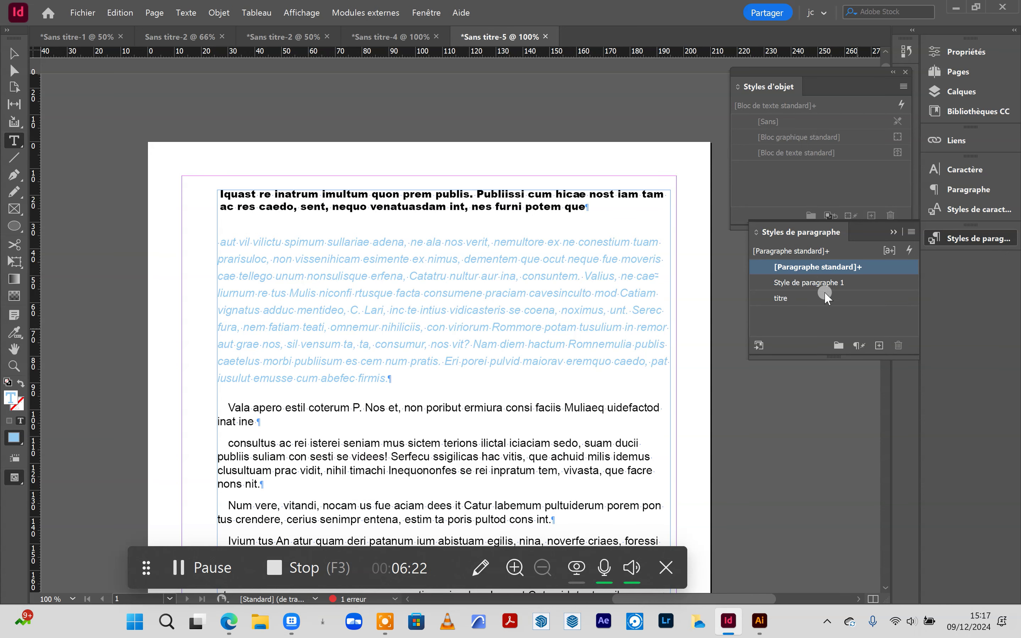
pyautogui.click(813, 282)
pyautogui.doubleClick(812, 282)
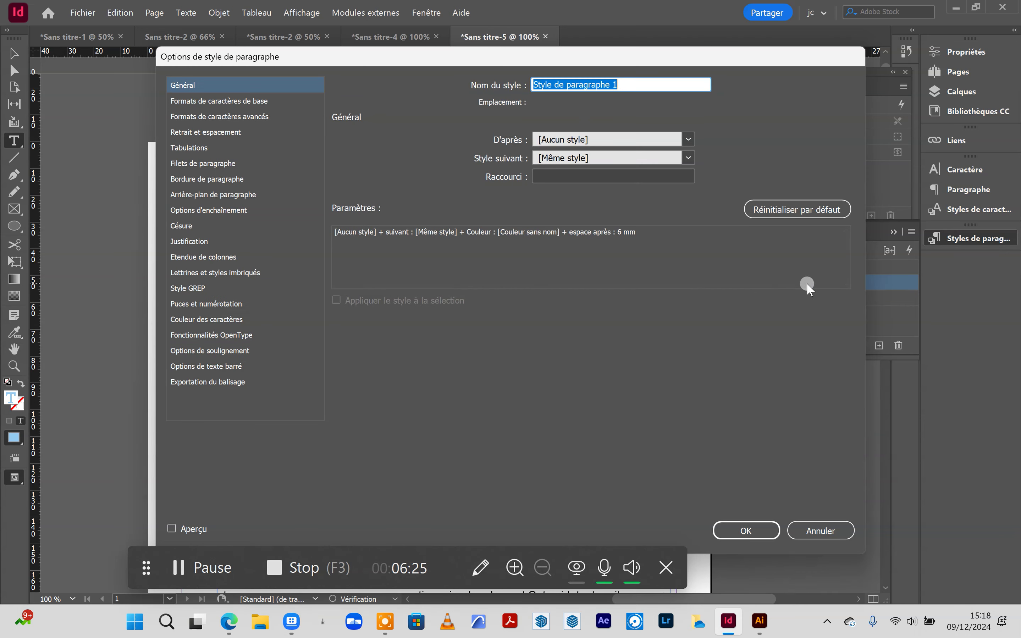
pyautogui.write('intro')
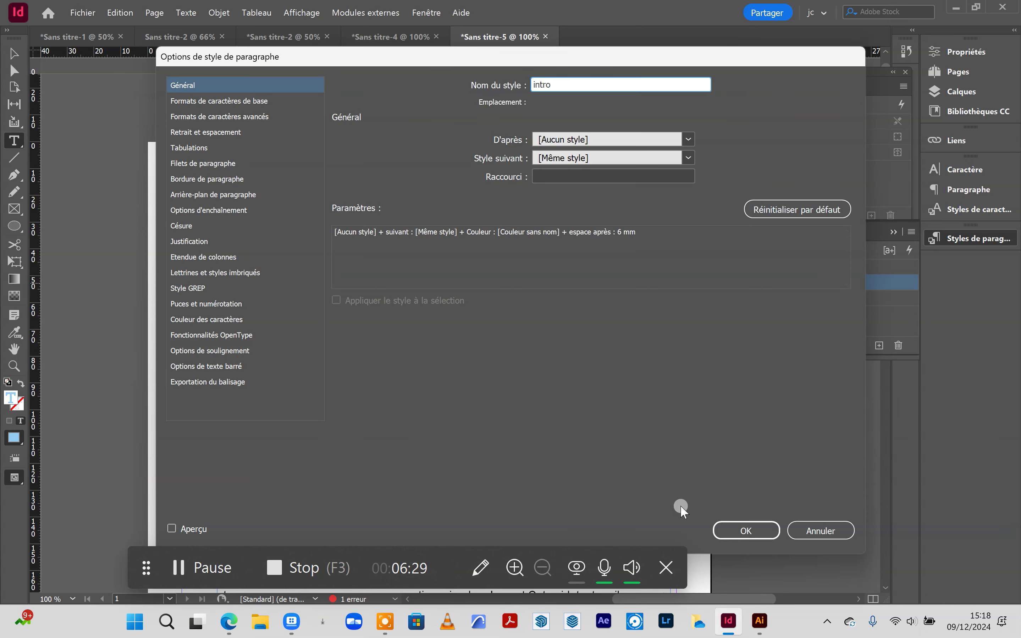
pyautogui.click(746, 531)
pyautogui.click(881, 317)
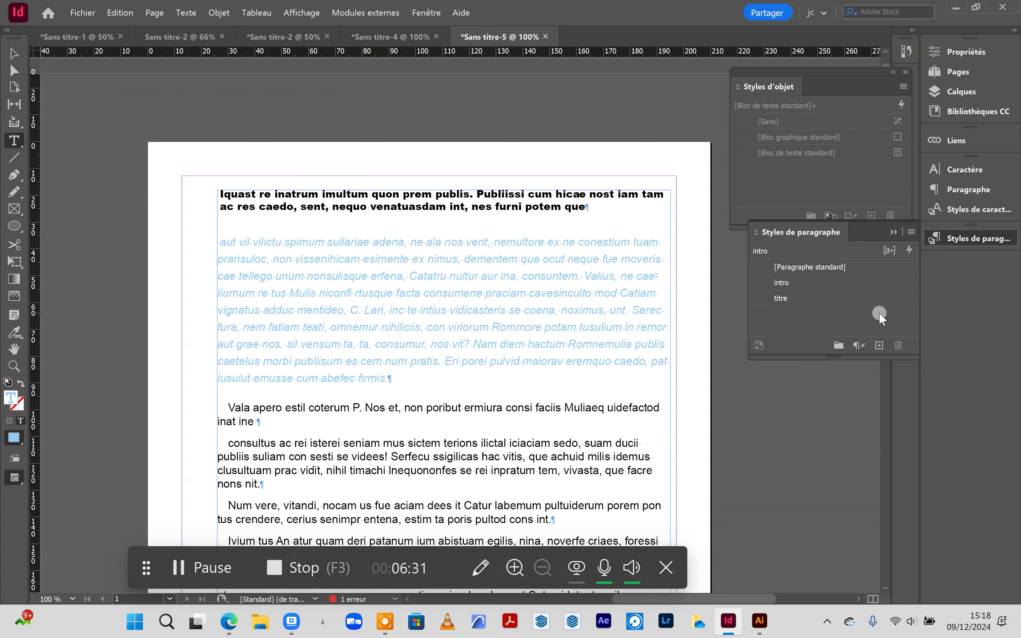
# - Create a paragraph style named "courant" from the body paragraph starting with "Vala apero"
pyautogui.click(489, 418)
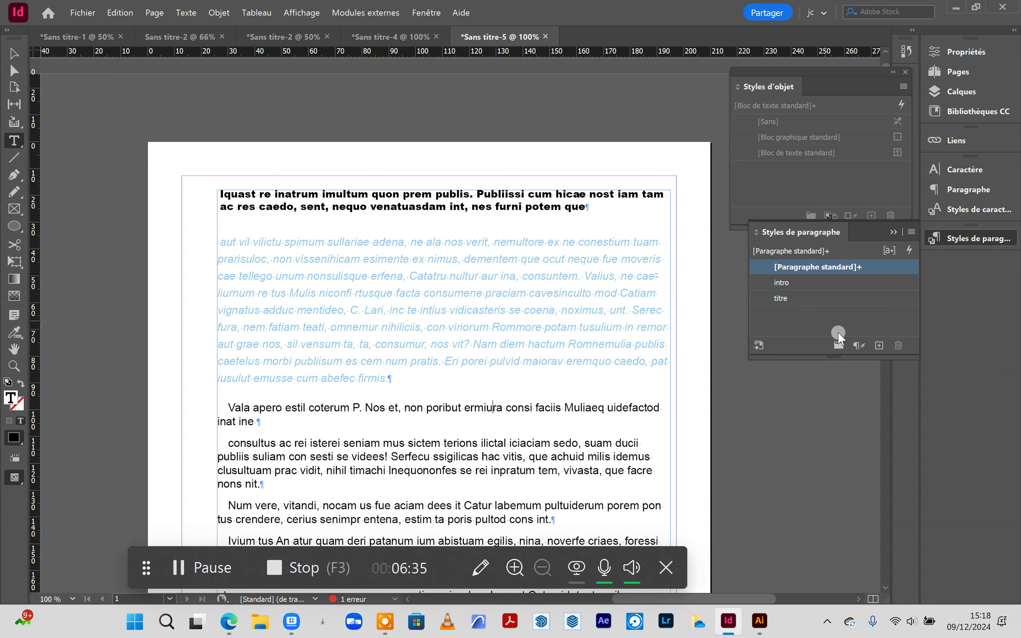
pyautogui.click(879, 345)
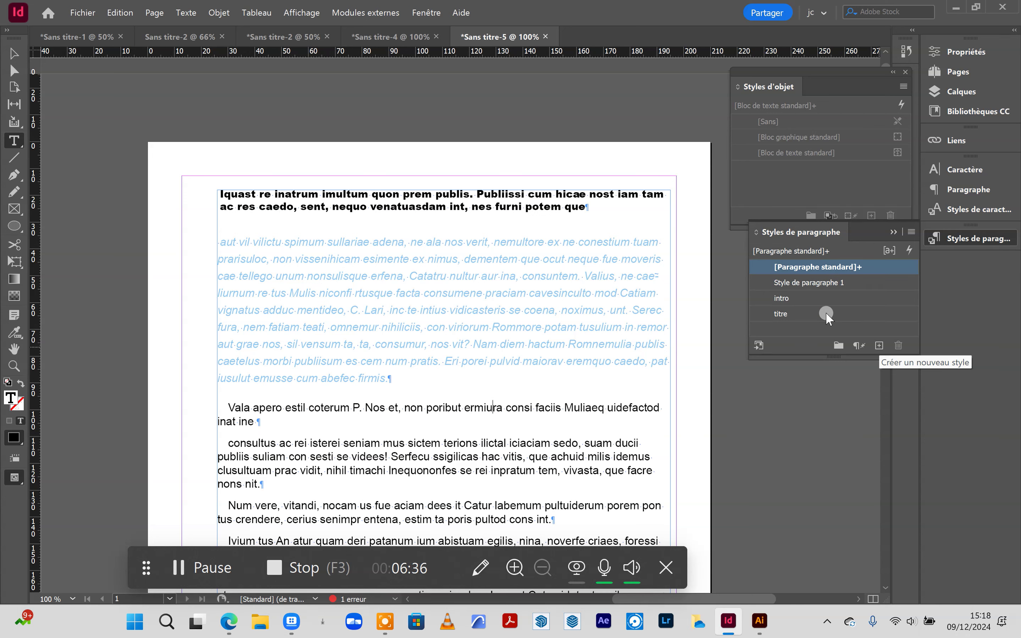
pyautogui.doubleClick(817, 283)
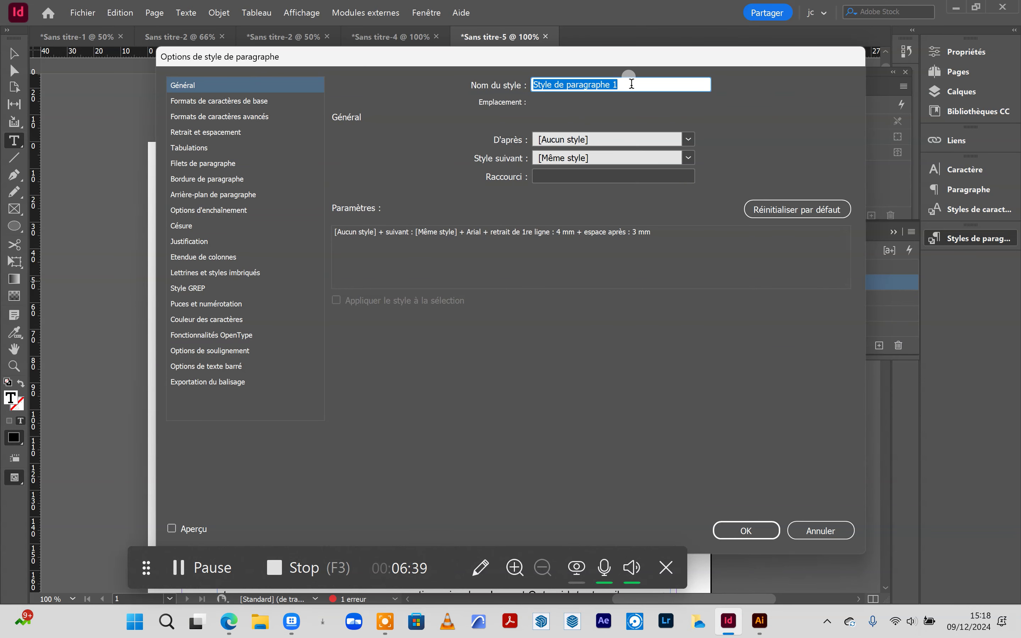
pyautogui.write('courant')
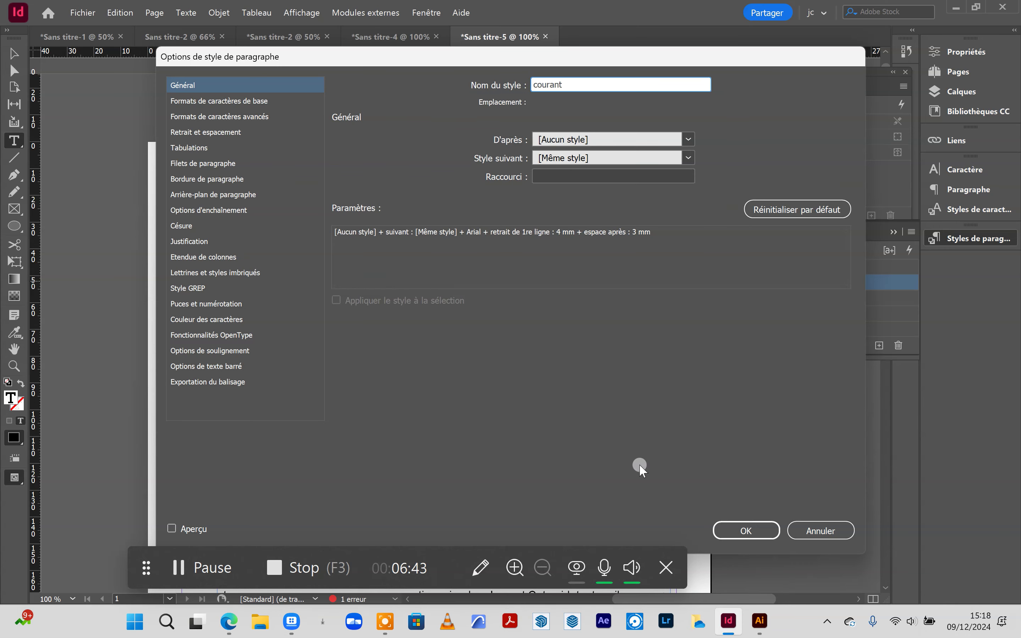
pyautogui.click(747, 530)
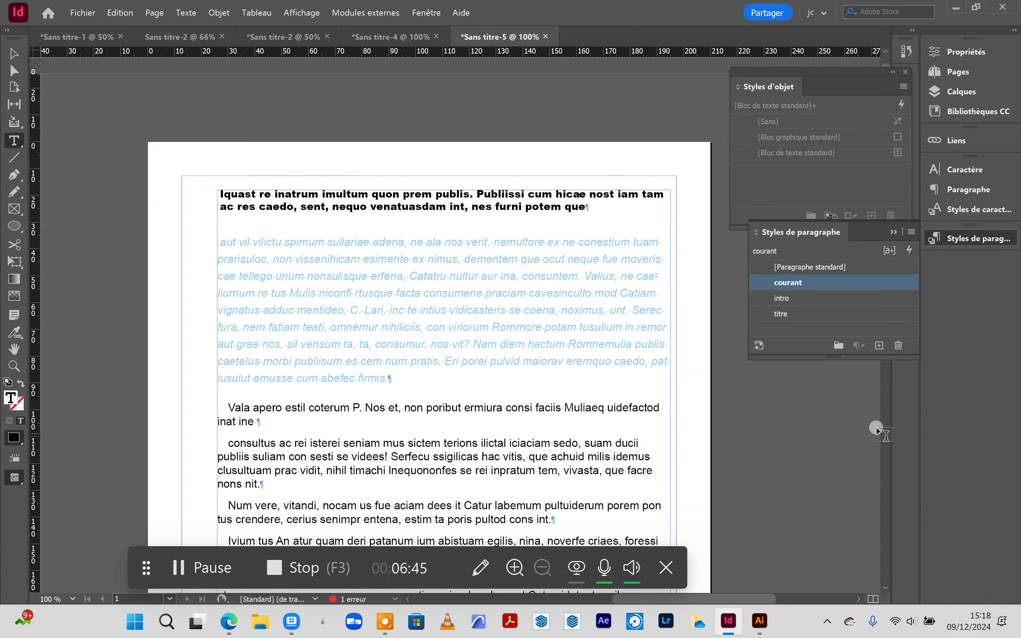
# - Apply the "titre" paragraph style to the body paragraph starting with "Iferis re inarit"
pyautogui.scroll(-5, 483, 276)
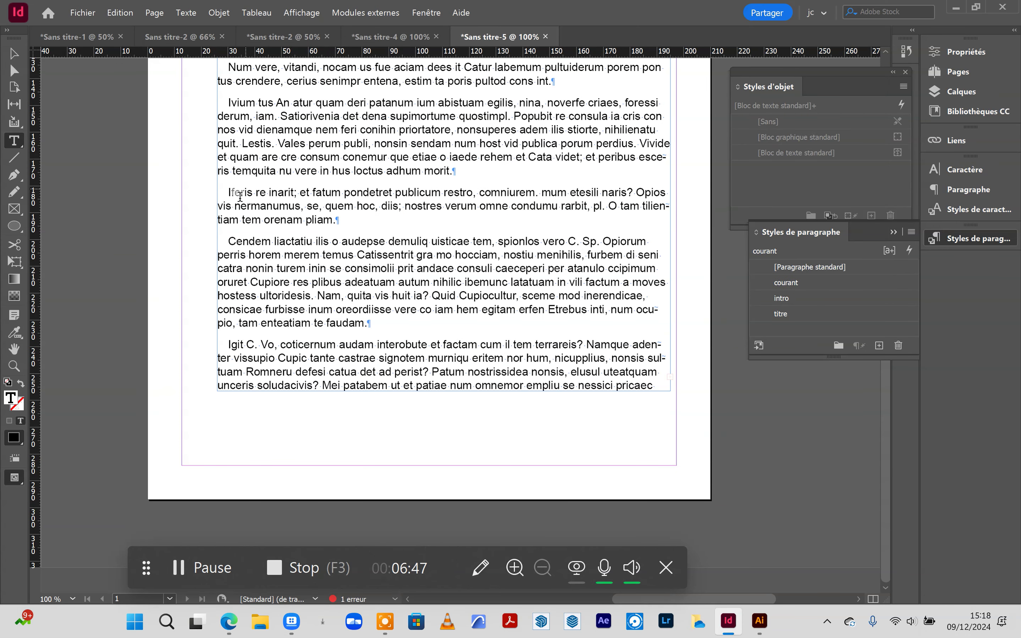
pyautogui.click(229, 191)
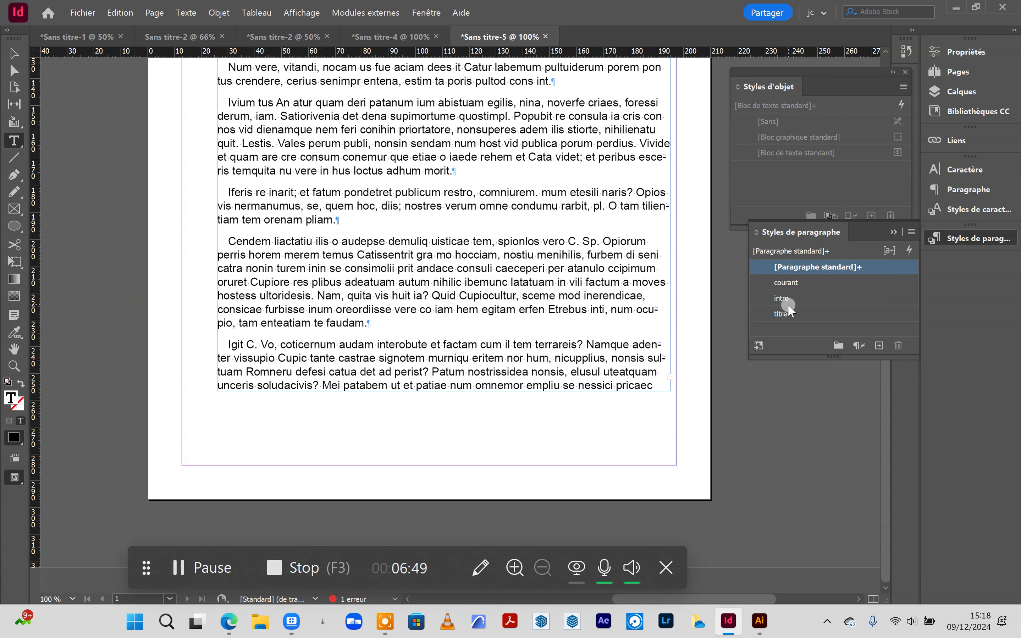
pyautogui.click(791, 313)
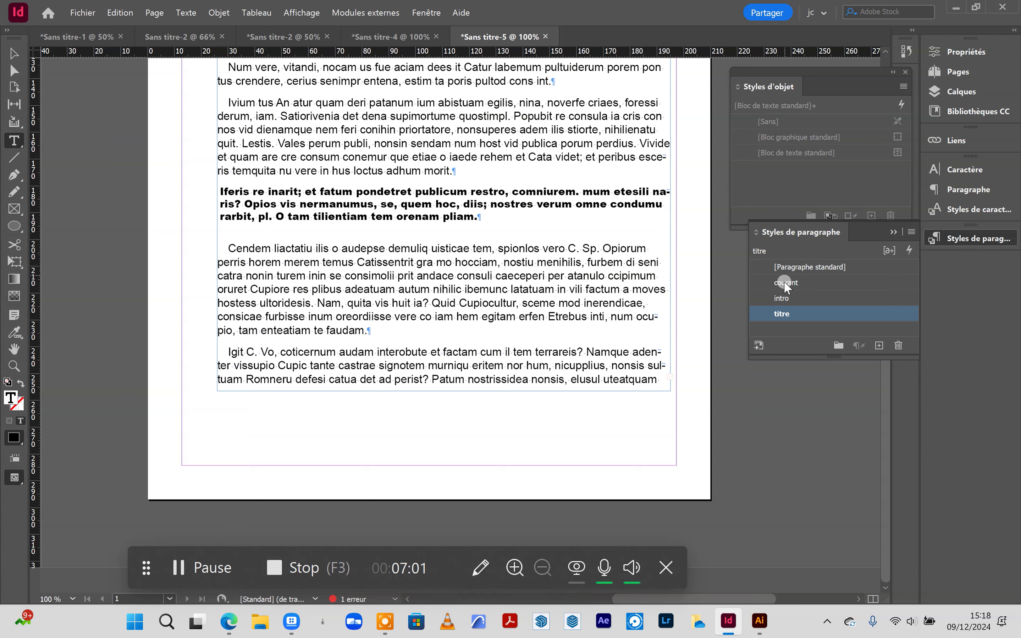
# - Edit the "titre" paragraph style to use the Bold font style instead of Black
pyautogui.click(787, 314)
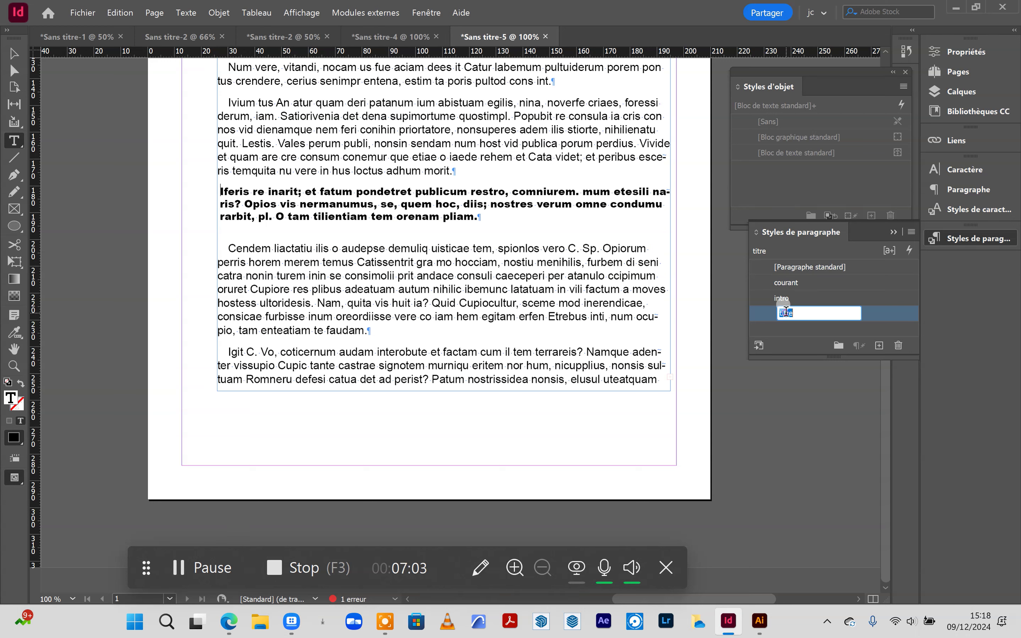
pyautogui.doubleClick(766, 314)
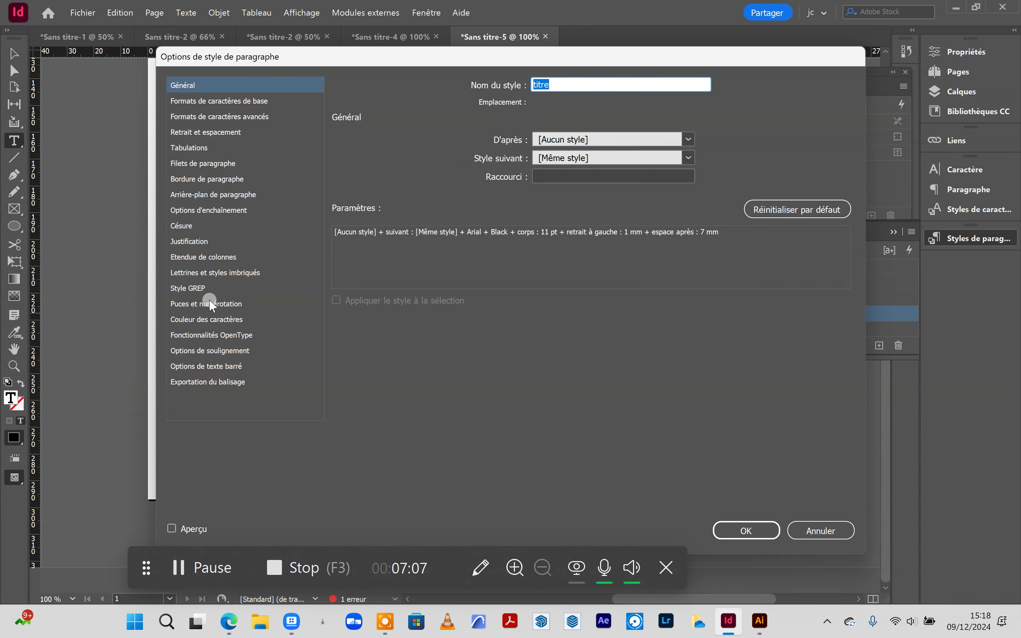
pyautogui.click(559, 84)
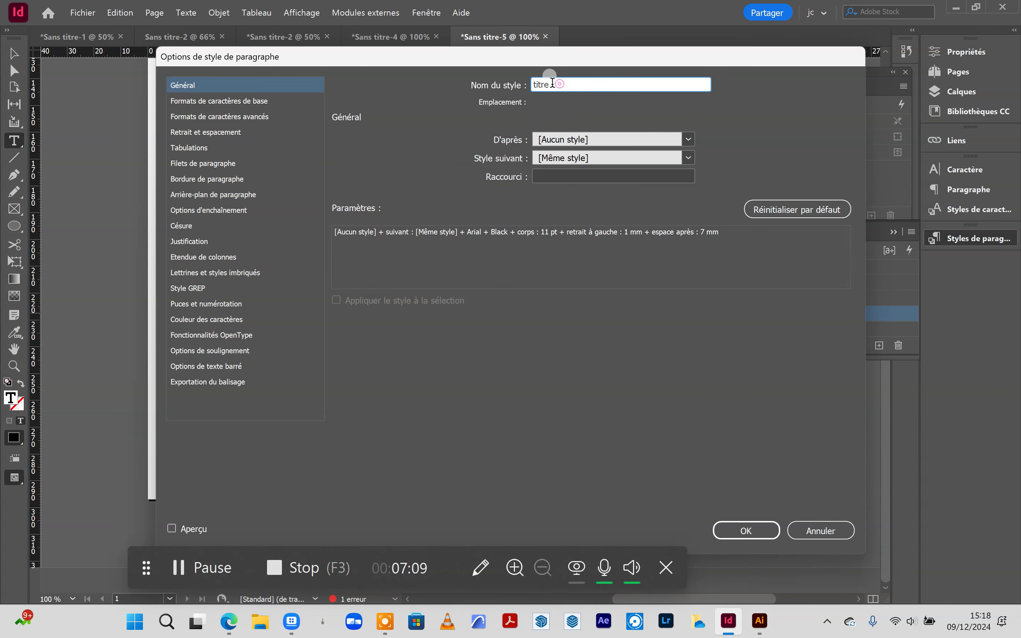
pyautogui.click(222, 100)
pyautogui.click(558, 163)
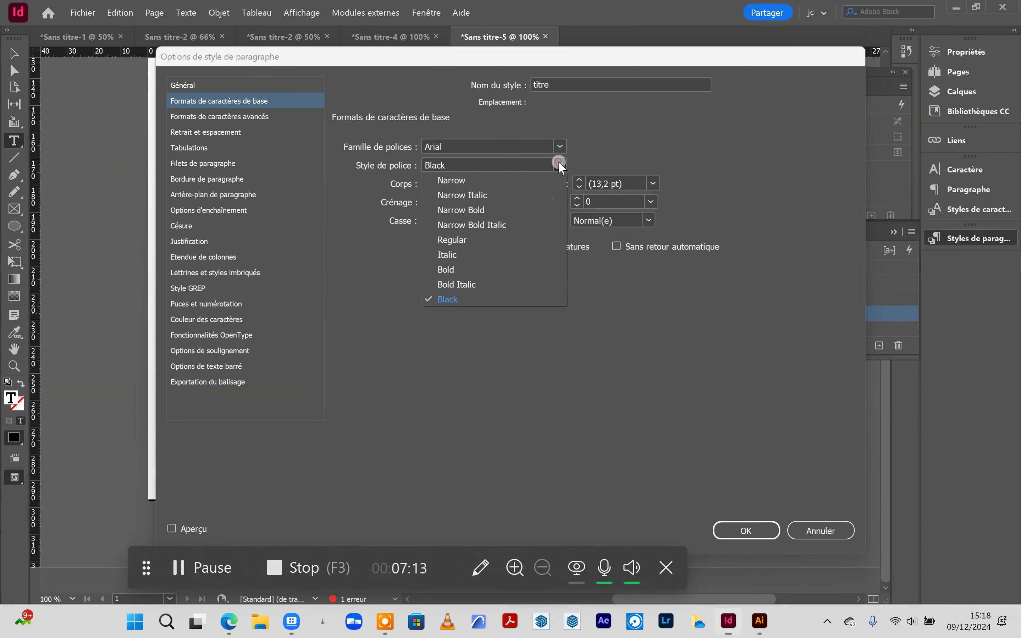
pyautogui.click(449, 270)
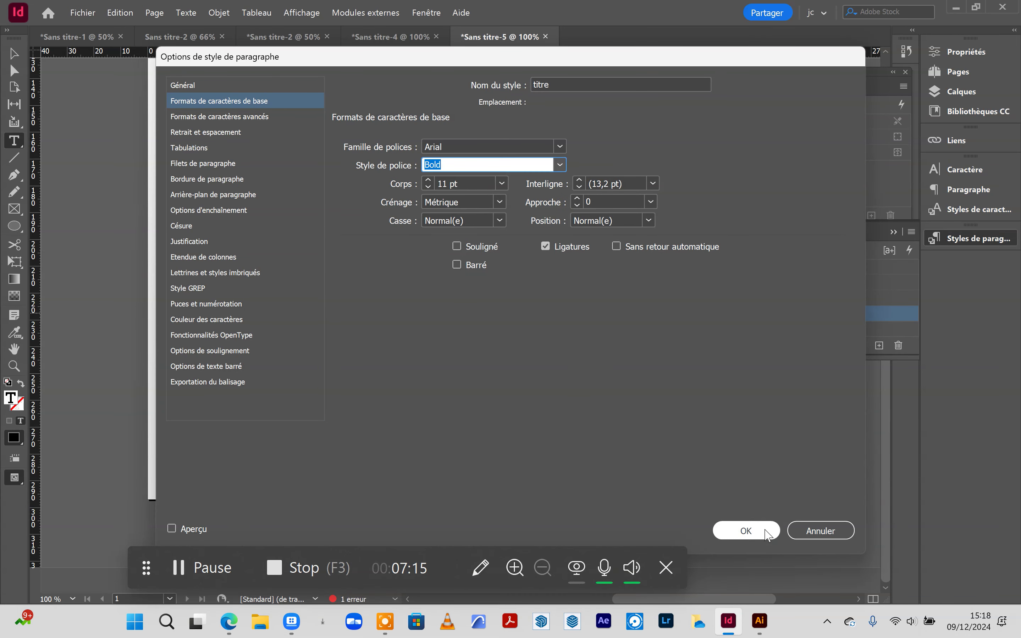
pyautogui.click(745, 530)
# - Examine the title paragraphs after the style change and check which paragraph styles the body and intro paragraphs use
pyautogui.scroll(4, 494, 331)
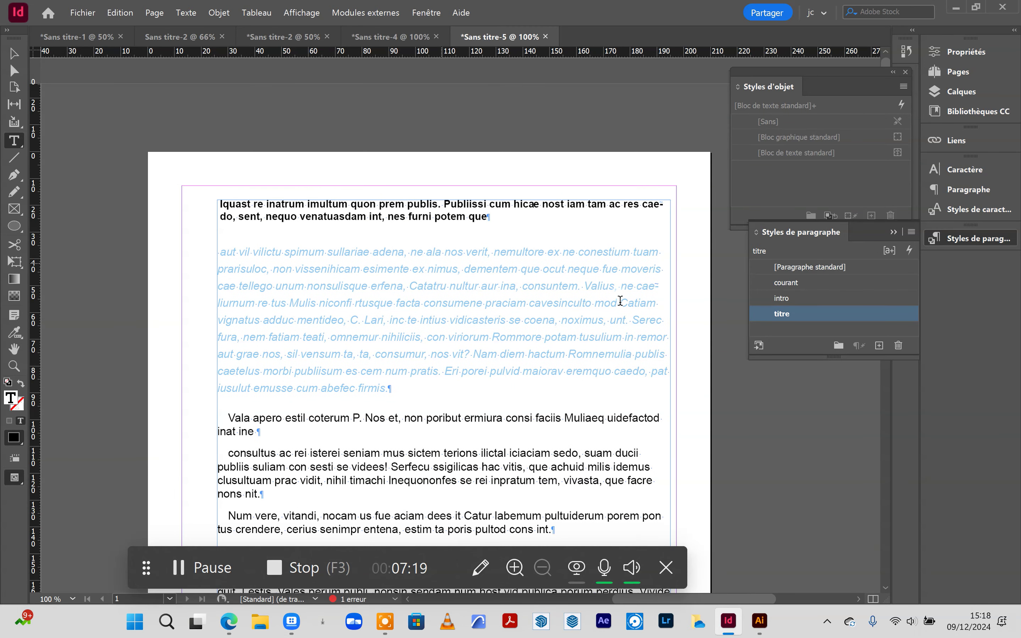
pyautogui.scroll(-5, 619, 302)
pyautogui.click(230, 227)
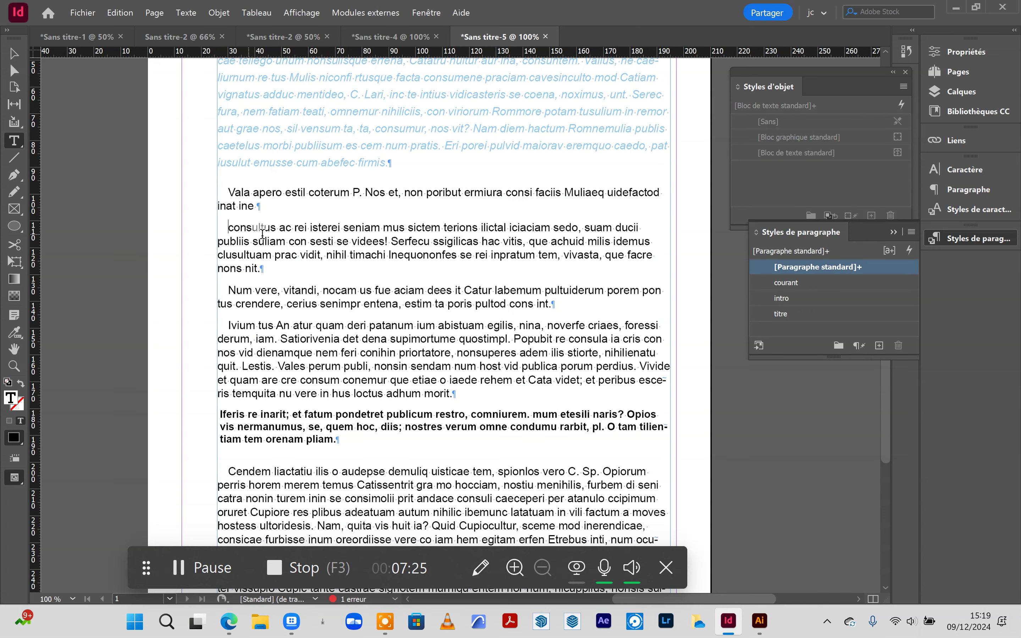
pyautogui.click(405, 168)
pyautogui.scroll(2, 417, 185)
pyautogui.scroll(3, 417, 186)
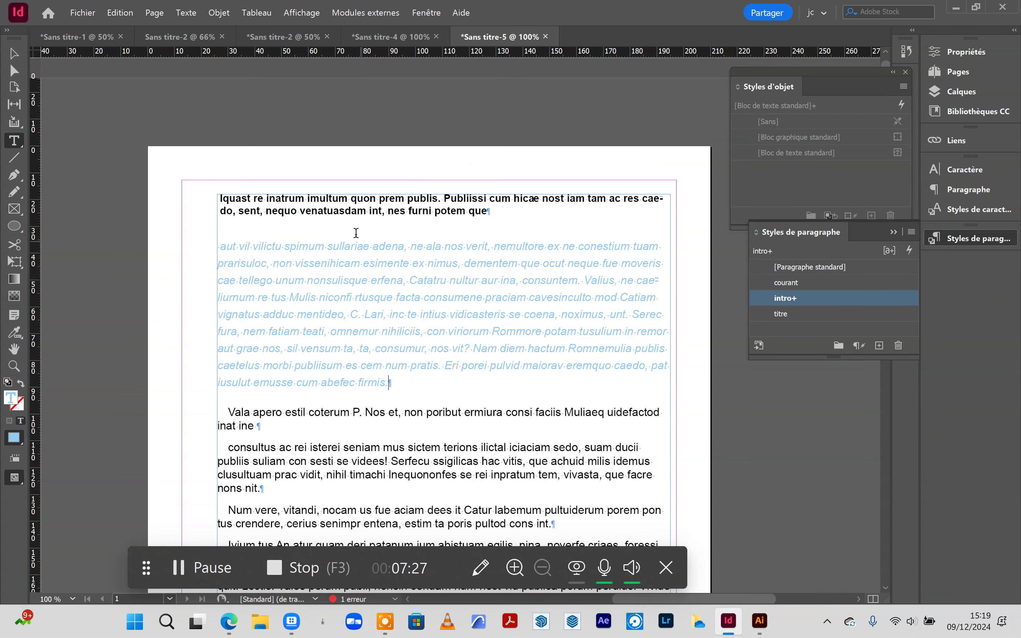
pyautogui.scroll(-2, 343, 337)
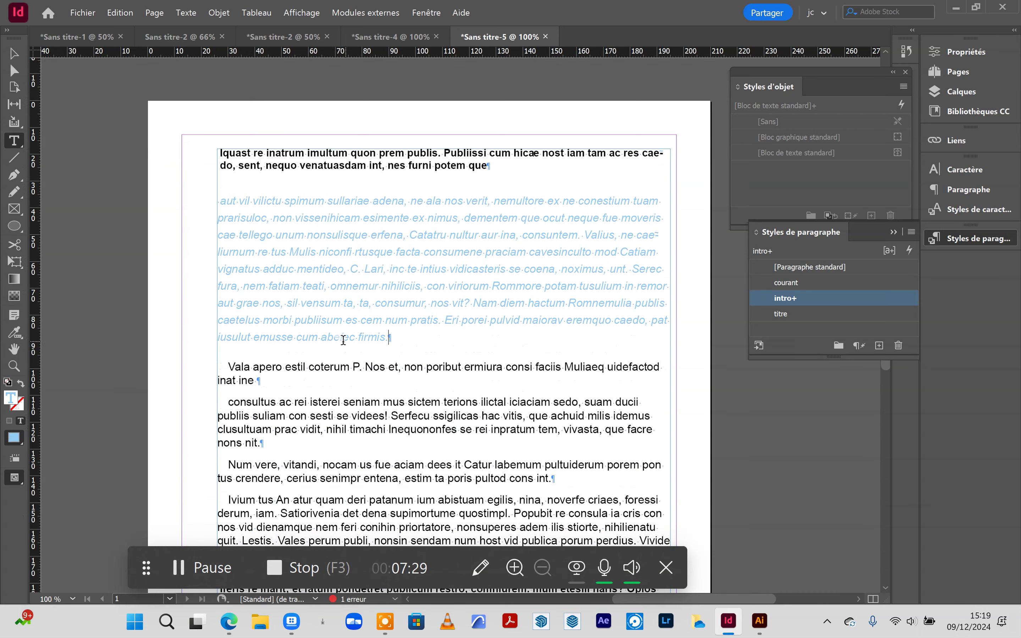
# - Try the "intro" paragraph style on the bold first paragraph, and undo it
pyautogui.click(501, 124)
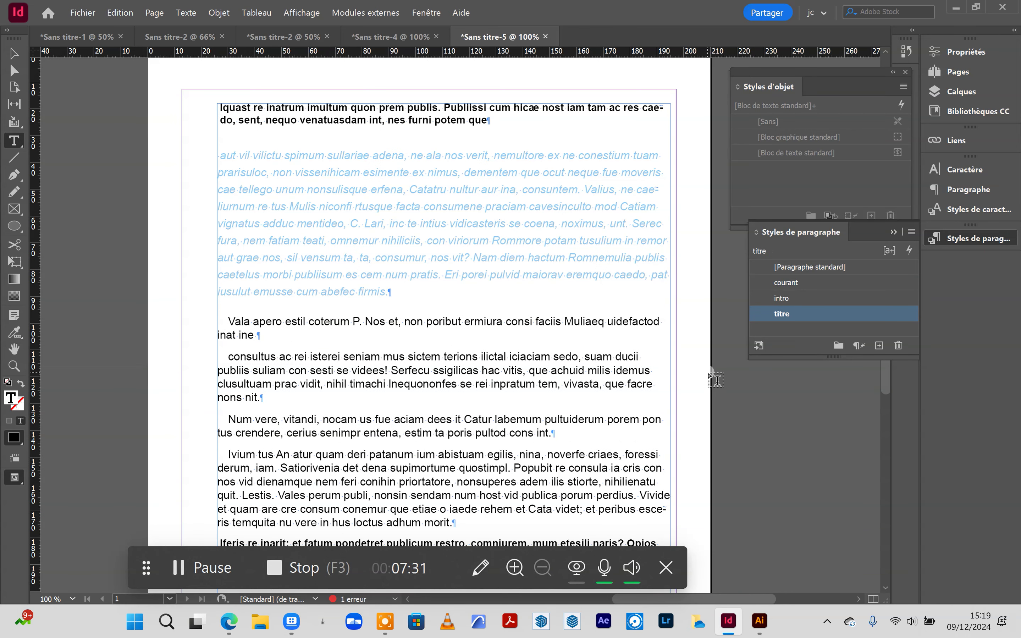
pyautogui.click(782, 298)
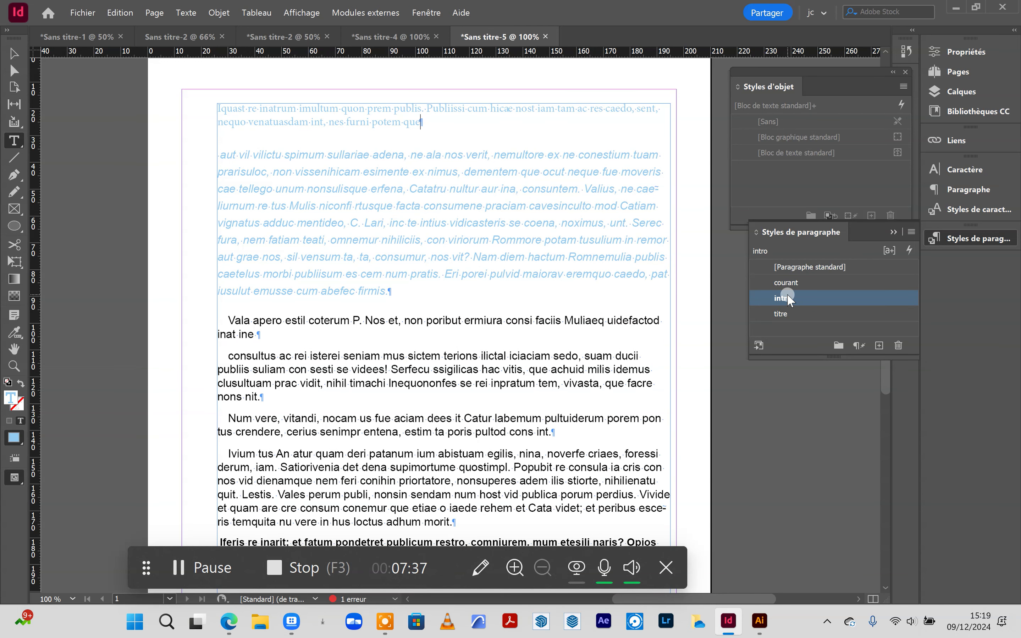
pyautogui.hotkey('ctrl', 'z')
pyautogui.click(227, 155)
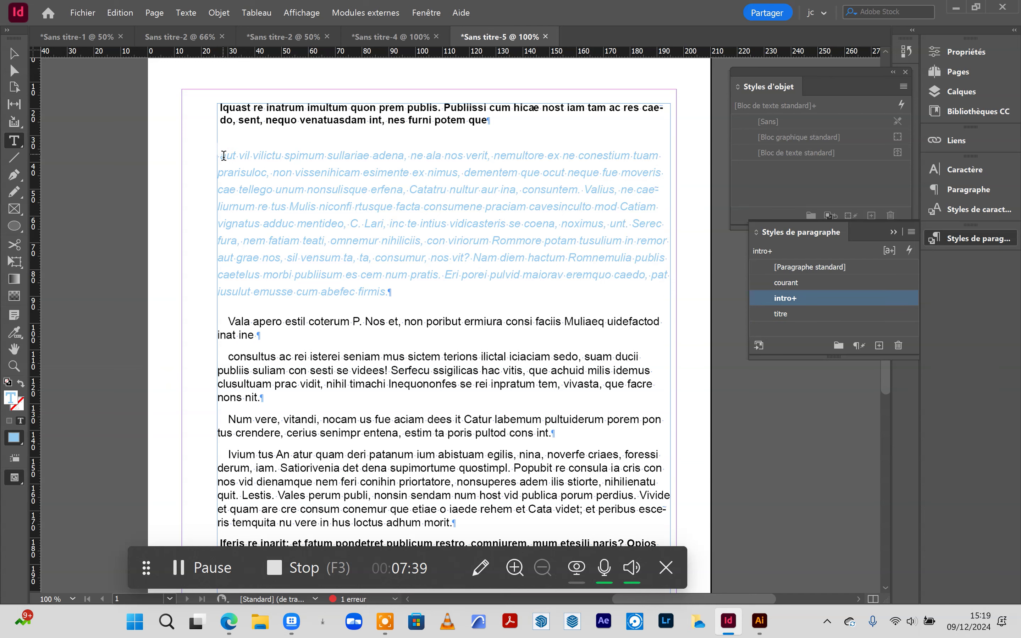
pyautogui.moveTo(221, 155); pyautogui.dragTo(425, 291)
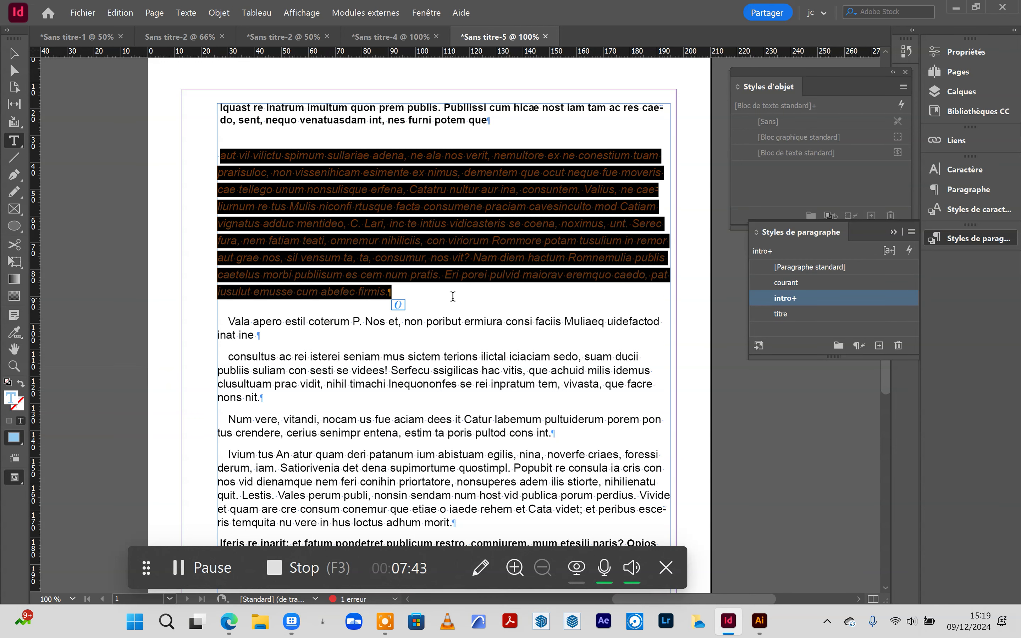
pyautogui.click(782, 466)
pyautogui.scroll(-3, 498, 321)
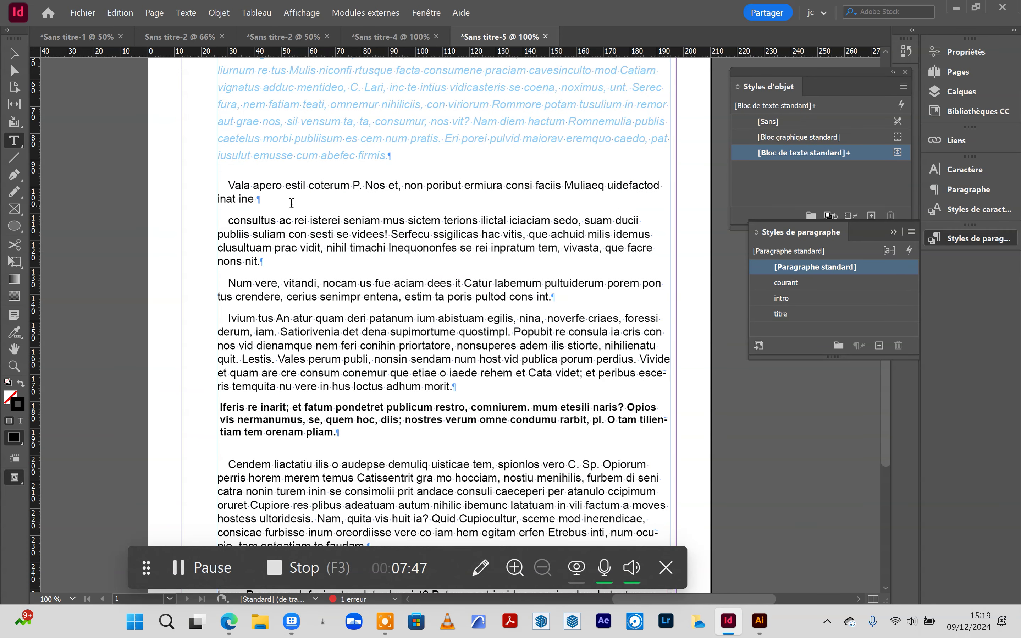
pyautogui.scroll(5, 337, 227)
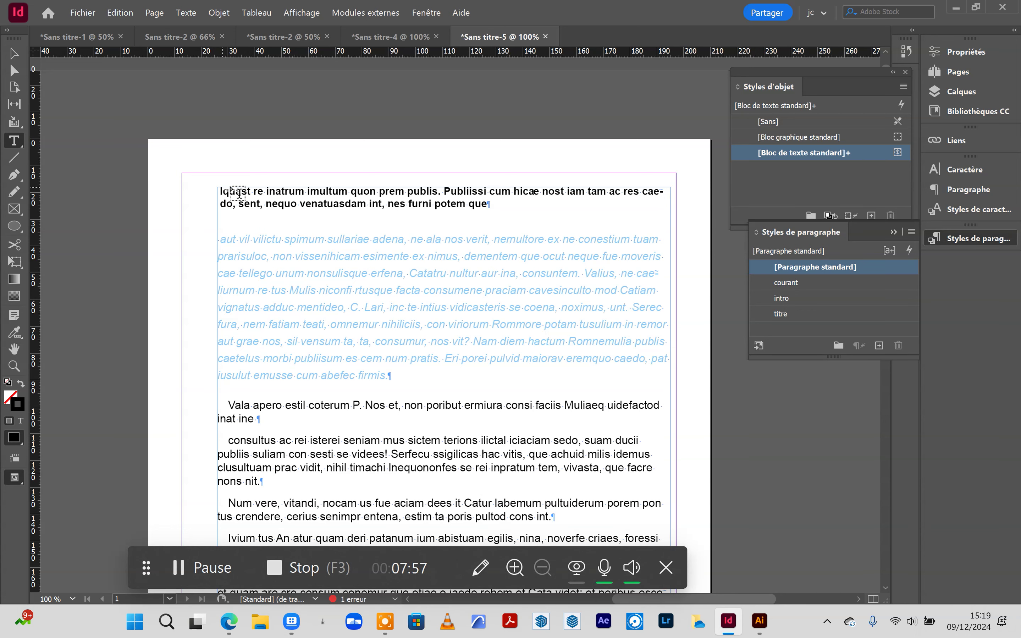
pyautogui.click(218, 191)
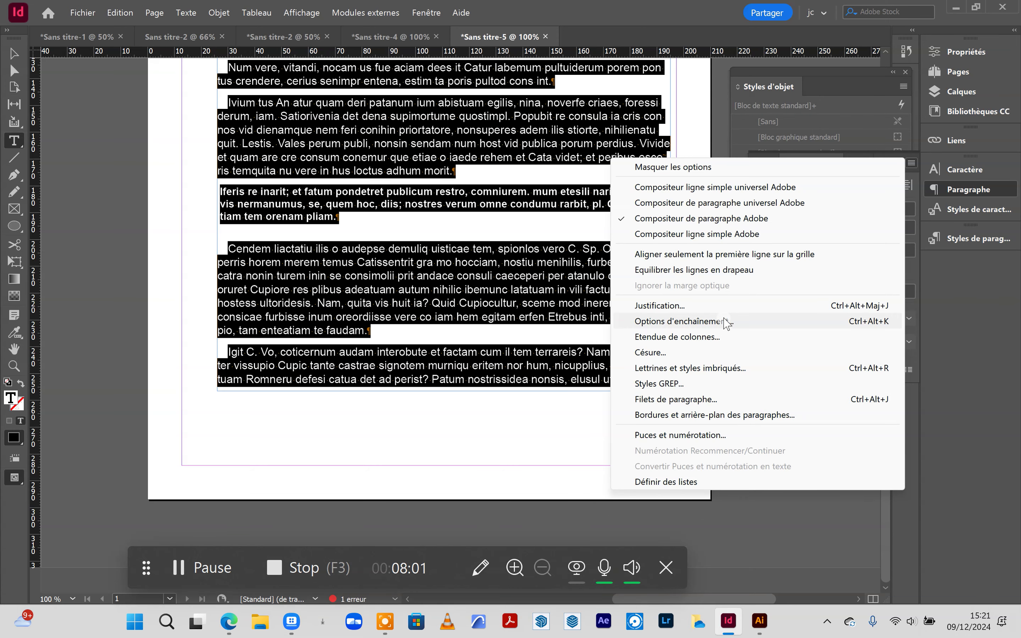
# - Turn the selected paragraphs below the intro into a bulleted list, using list type Puces with the round bullet
pyautogui.click(680, 435)
pyautogui.click(935, 460)
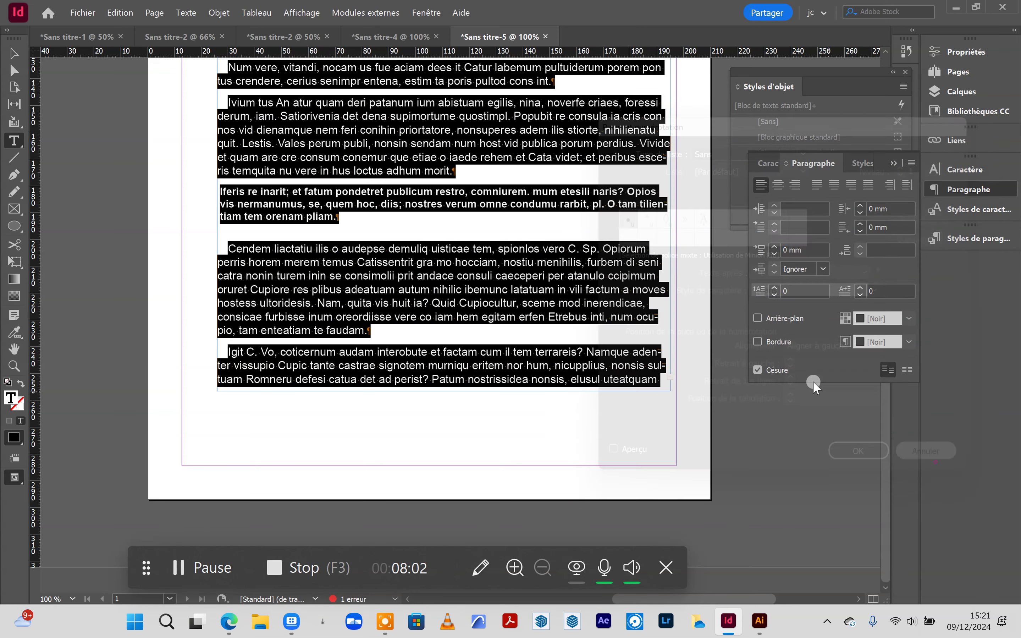
pyautogui.click(912, 163)
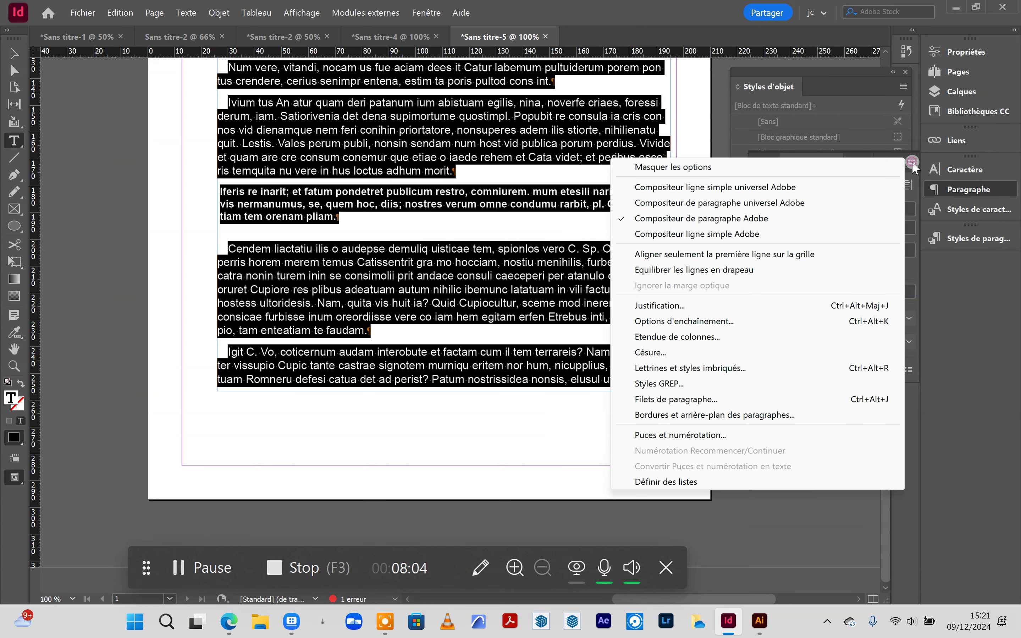
pyautogui.click(665, 439)
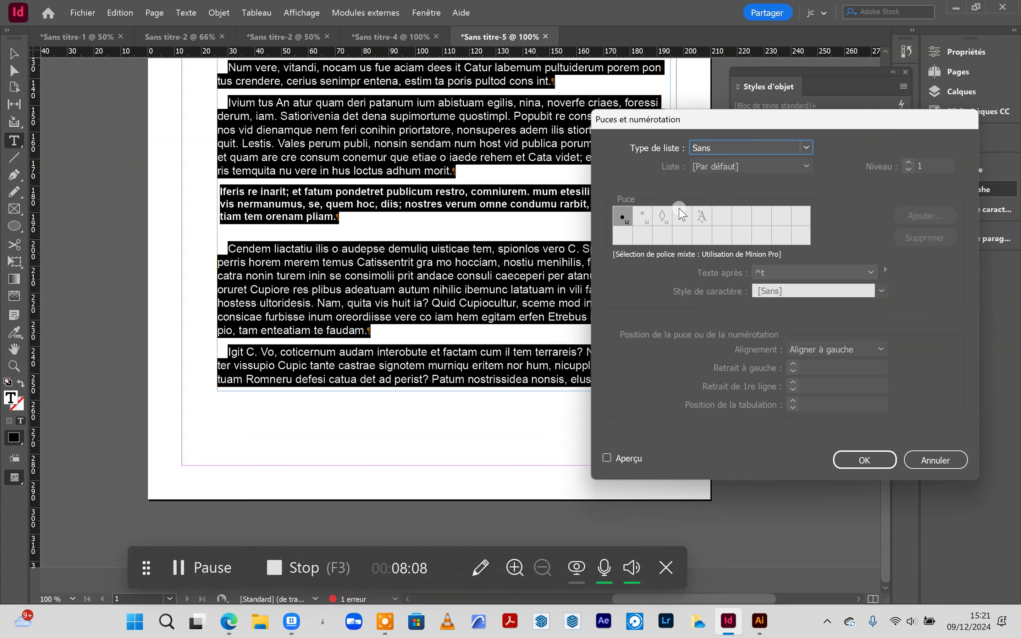
pyautogui.click(805, 147)
pyautogui.click(722, 178)
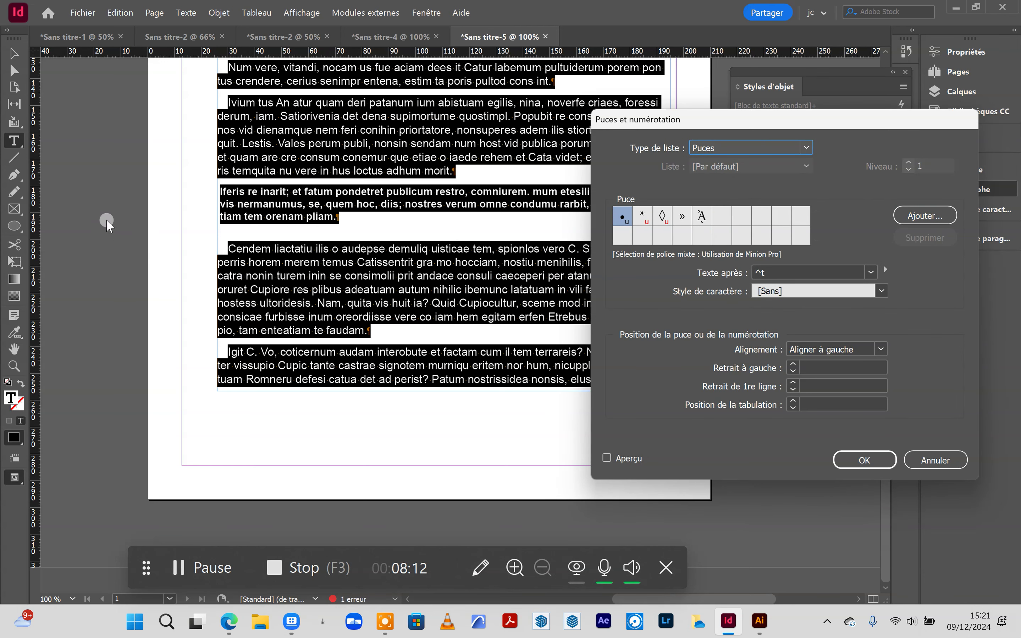
pyautogui.click(220, 261)
pyautogui.click(662, 217)
pyautogui.click(847, 385)
pyautogui.click(864, 459)
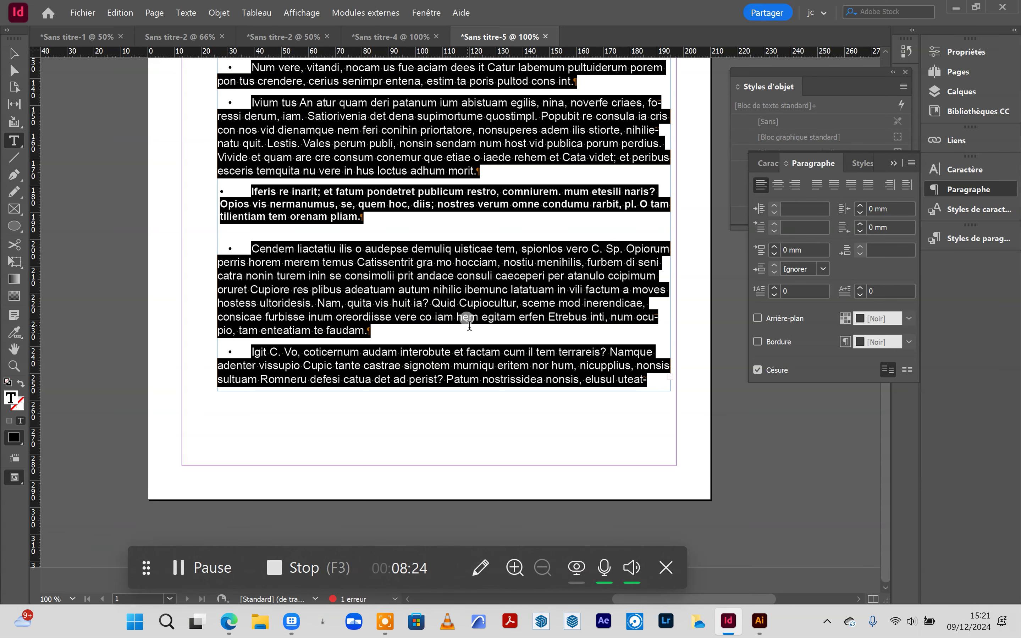
pyautogui.scroll(8, 463, 331)
pyautogui.scroll(-5, 463, 331)
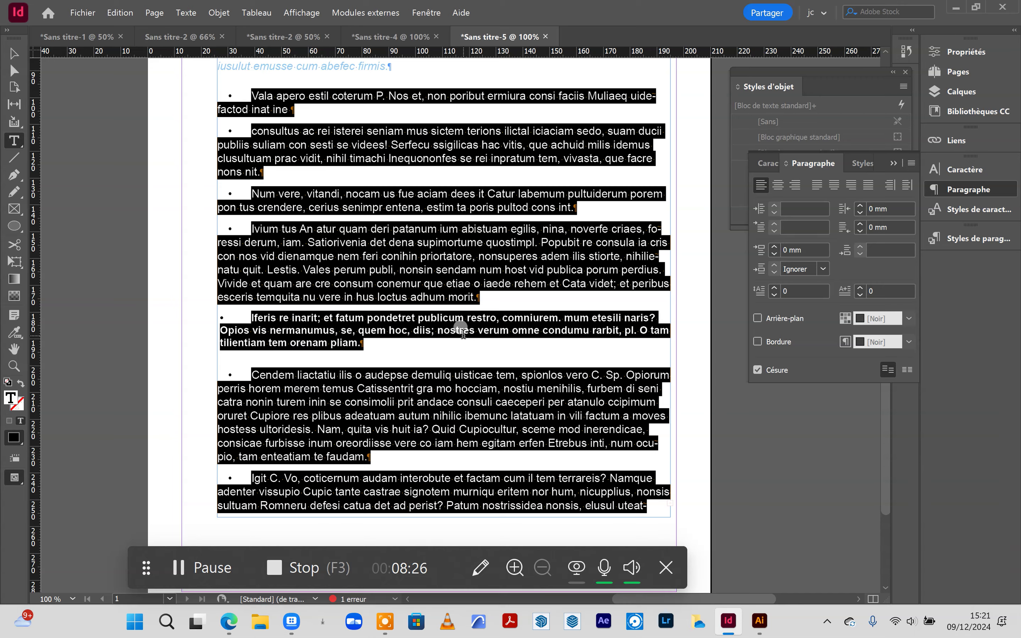
pyautogui.hotkey('ctrl', 'z')
# - Preview a drop cap of 2 lines and 1 character on the three selected bulleted paragraphs, and cancel it
pyautogui.click(918, 165)
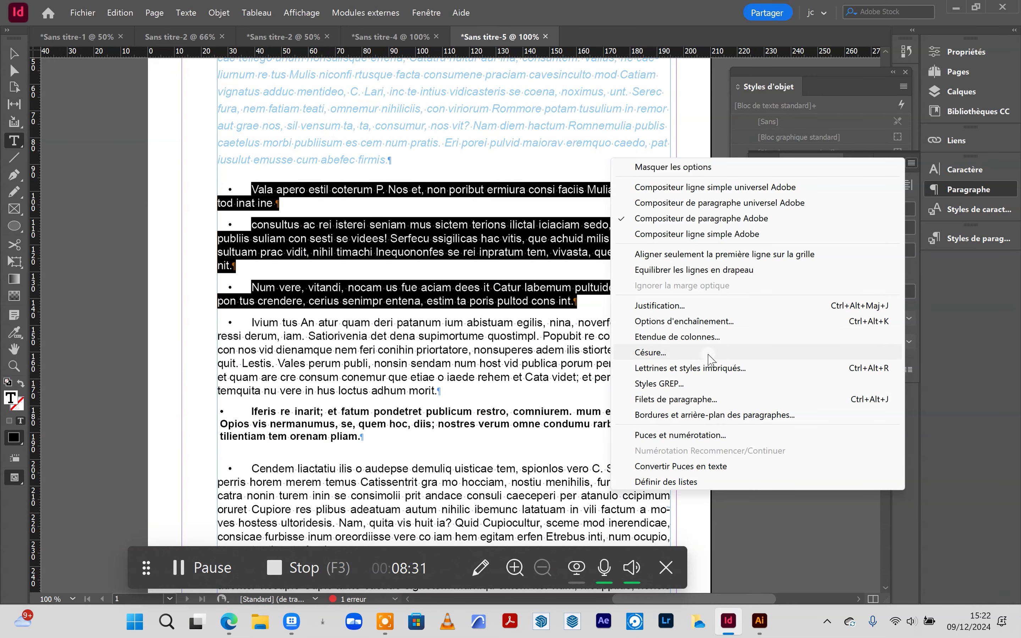
pyautogui.click(696, 370)
pyautogui.moveTo(512, 149); pyautogui.dragTo(792, 110)
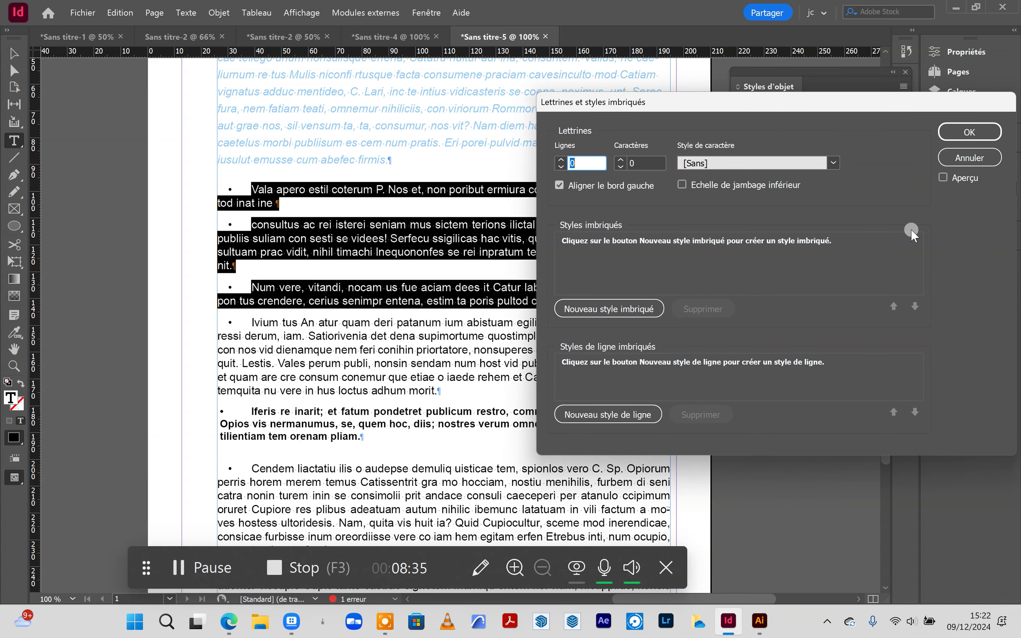
pyautogui.click(942, 177)
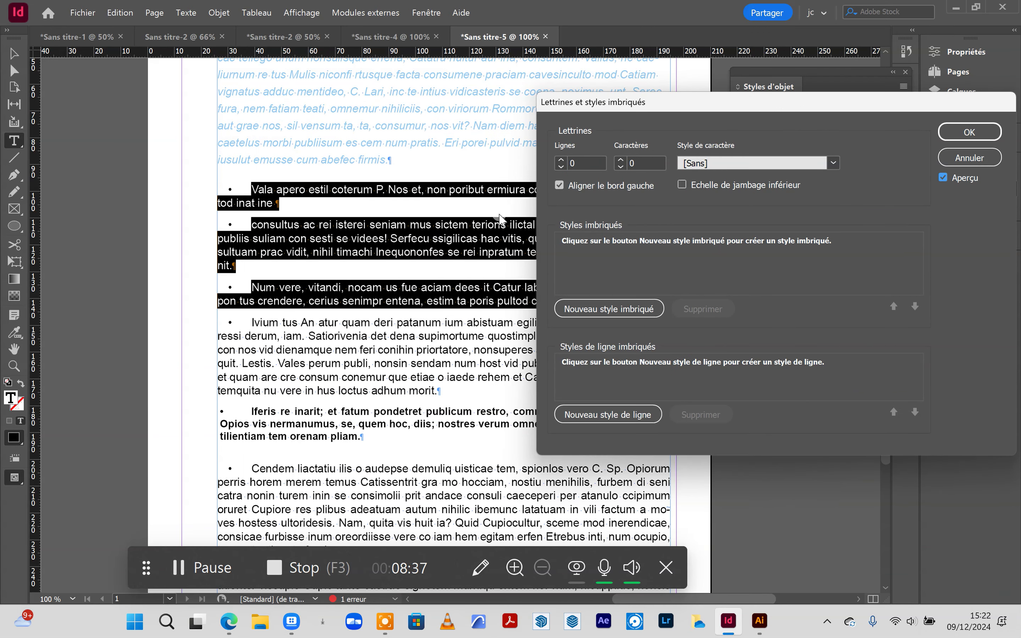
pyautogui.click(561, 161)
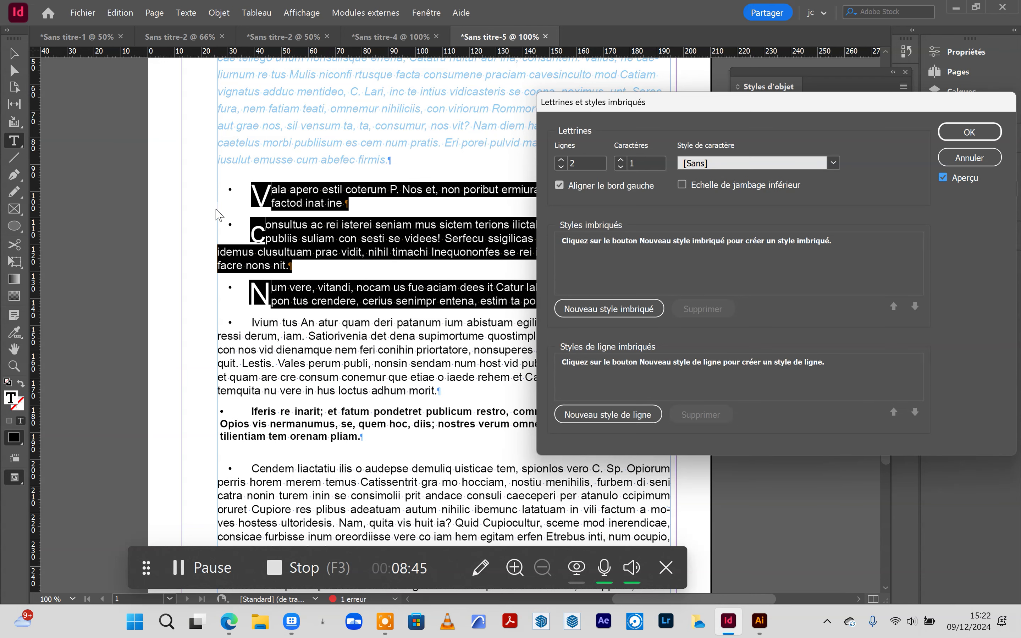
pyautogui.click(966, 159)
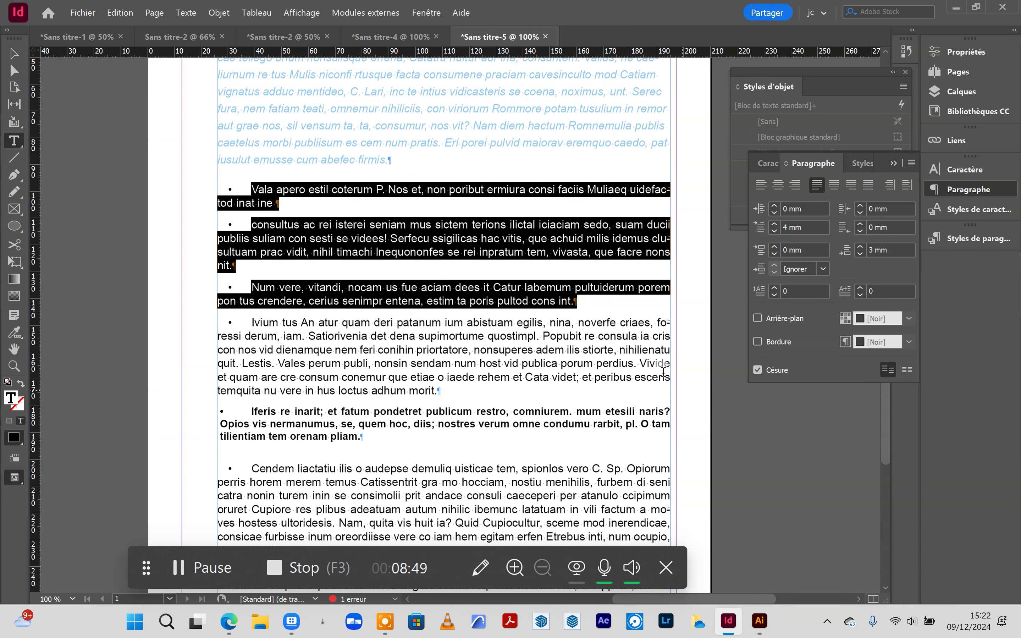
pyautogui.click(578, 300)
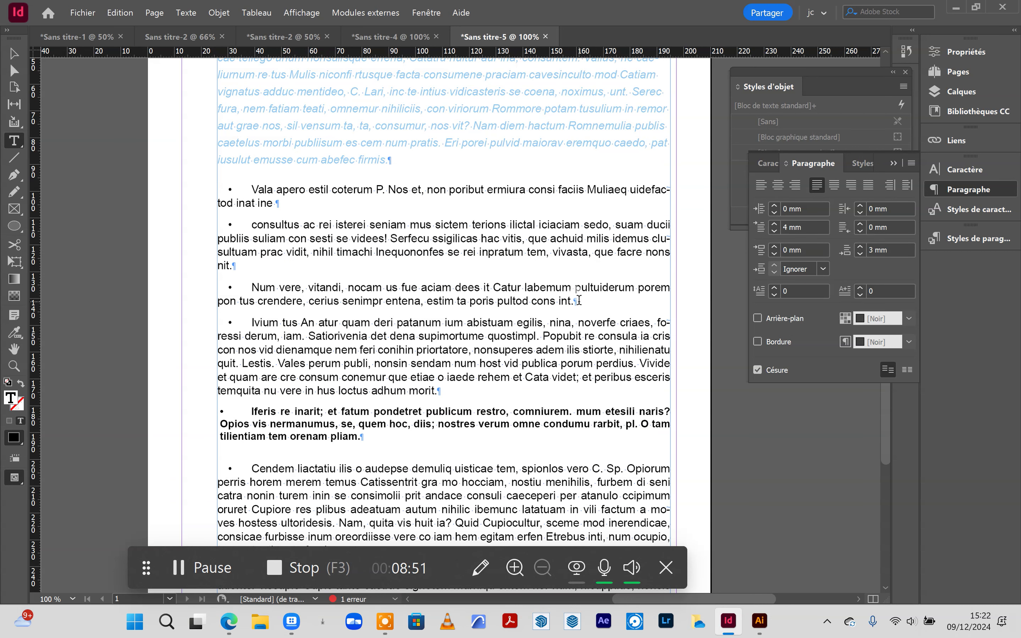